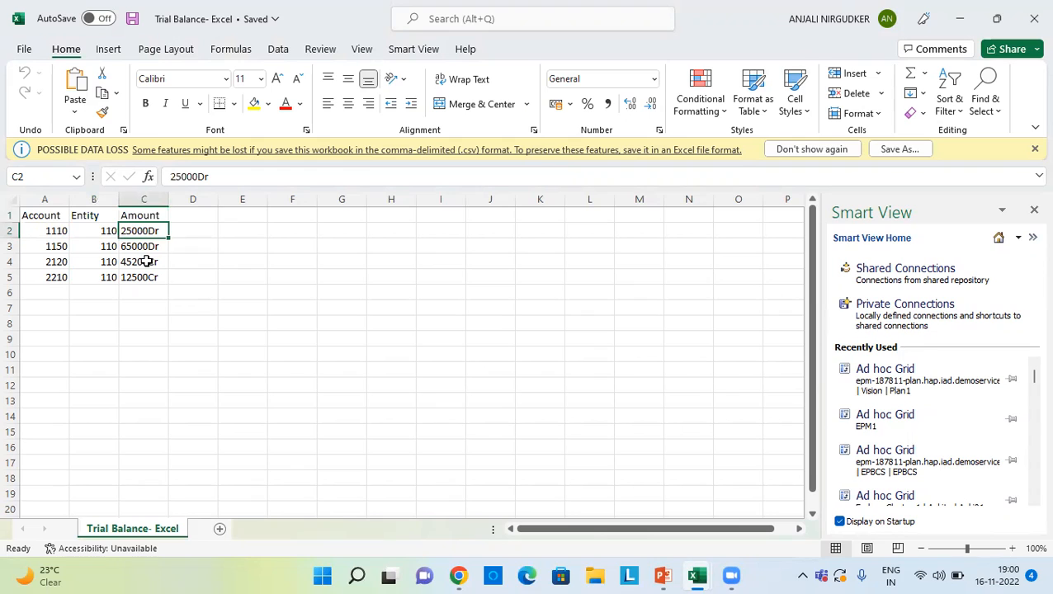
# Examine the account, entity and Dr/Cr amount values of each row in the Trial Balance sheet.
pyautogui.press('Left')
pyautogui.press('Left')
pyautogui.press('Down')
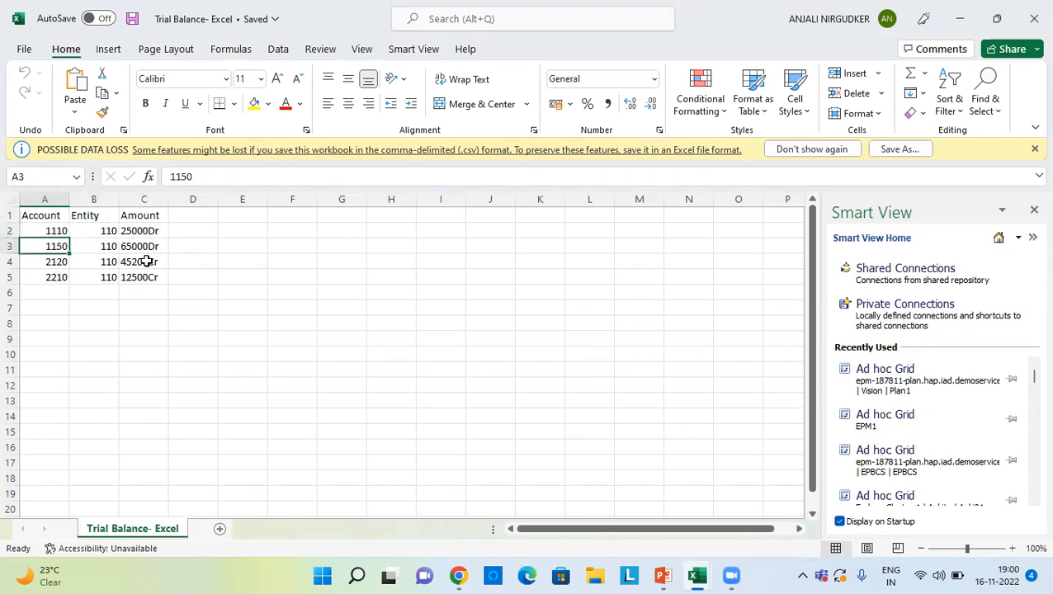
pyautogui.press('Right')
pyautogui.press('Right')
pyautogui.press('Up')
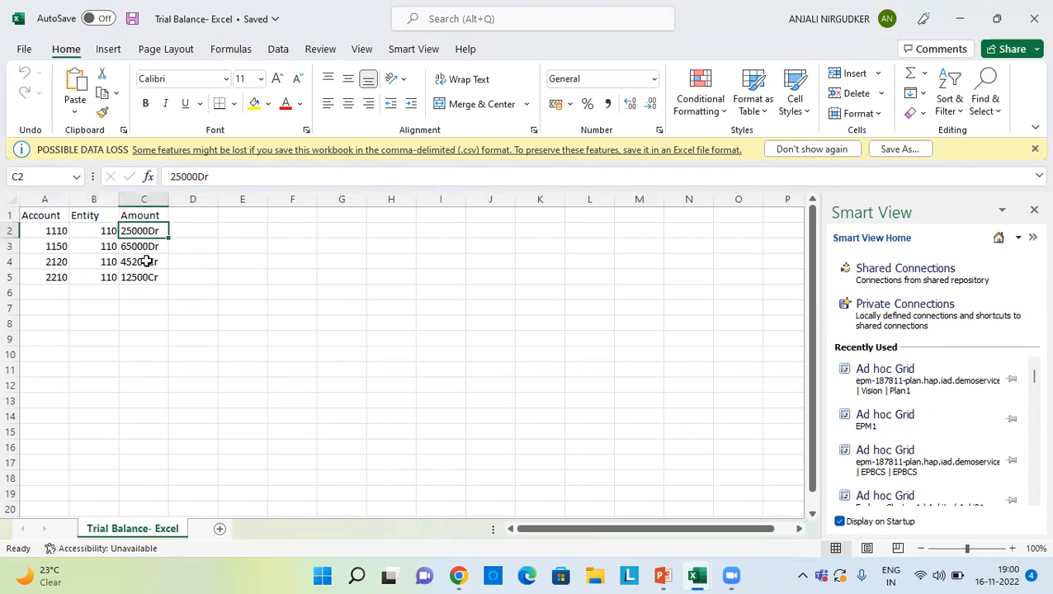
pyautogui.press('Down')
pyautogui.press('Down')
pyautogui.press('Down')
pyautogui.press('Left')
pyautogui.press('Up')
pyautogui.press('Left')
pyautogui.click(146, 262)
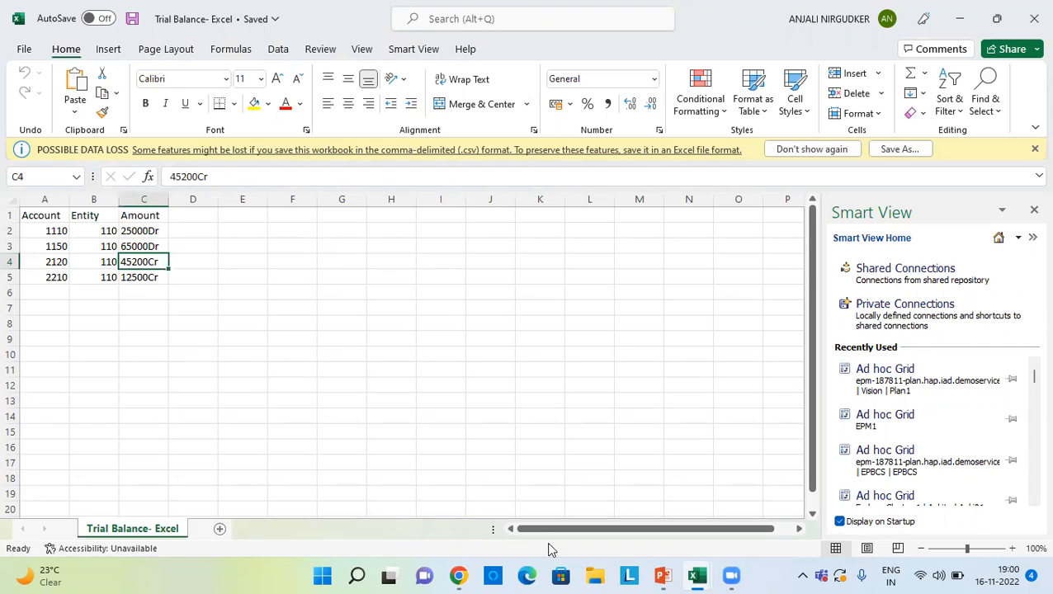
# Switch to Oracle EPM Cloud Planning in Chrome and open Data Management.
pyautogui.click(462, 575)
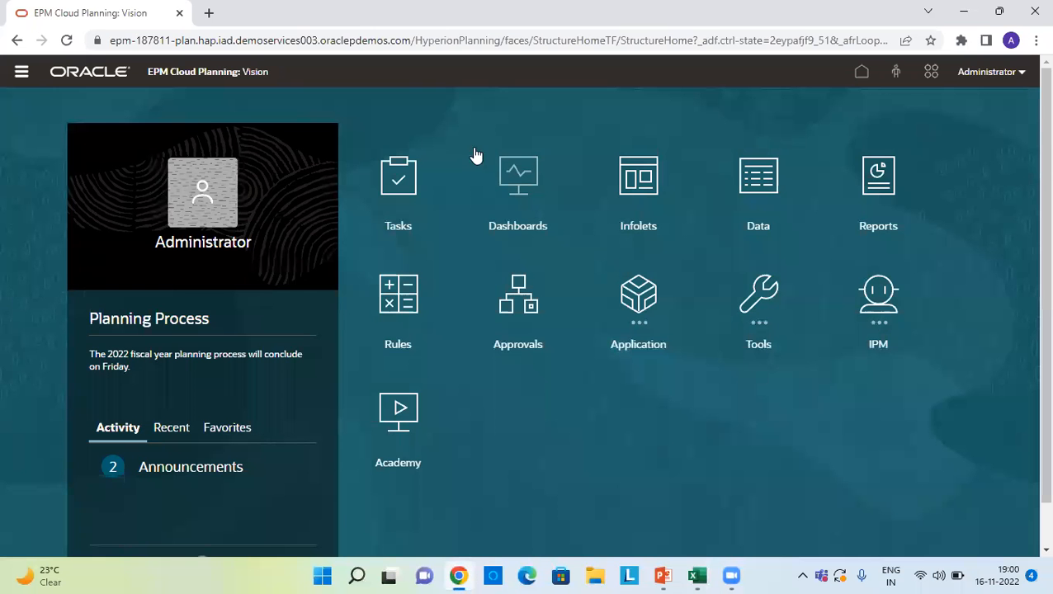
pyautogui.click(22, 74)
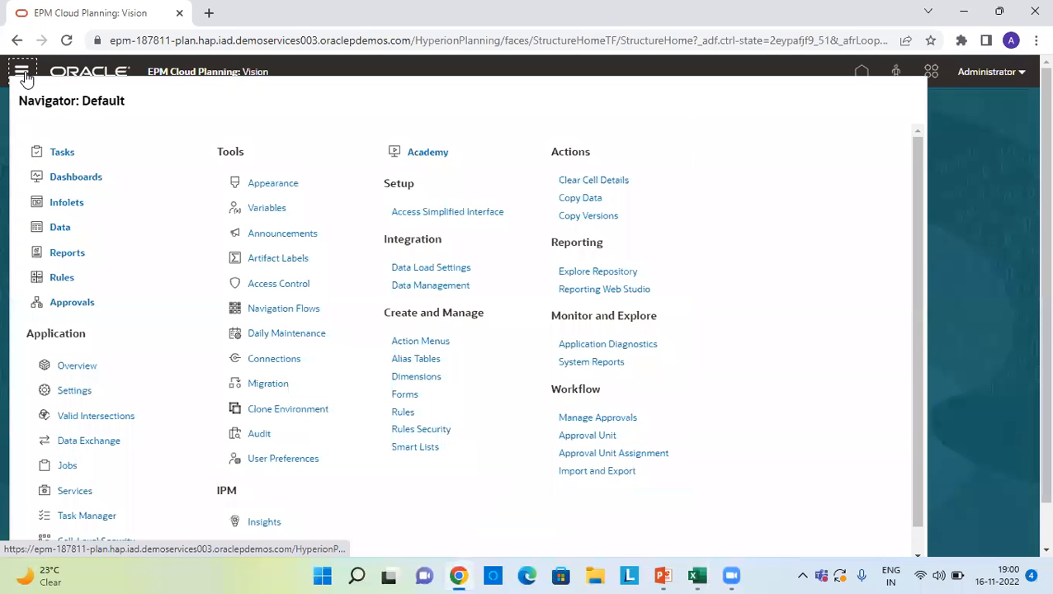
pyautogui.click(430, 285)
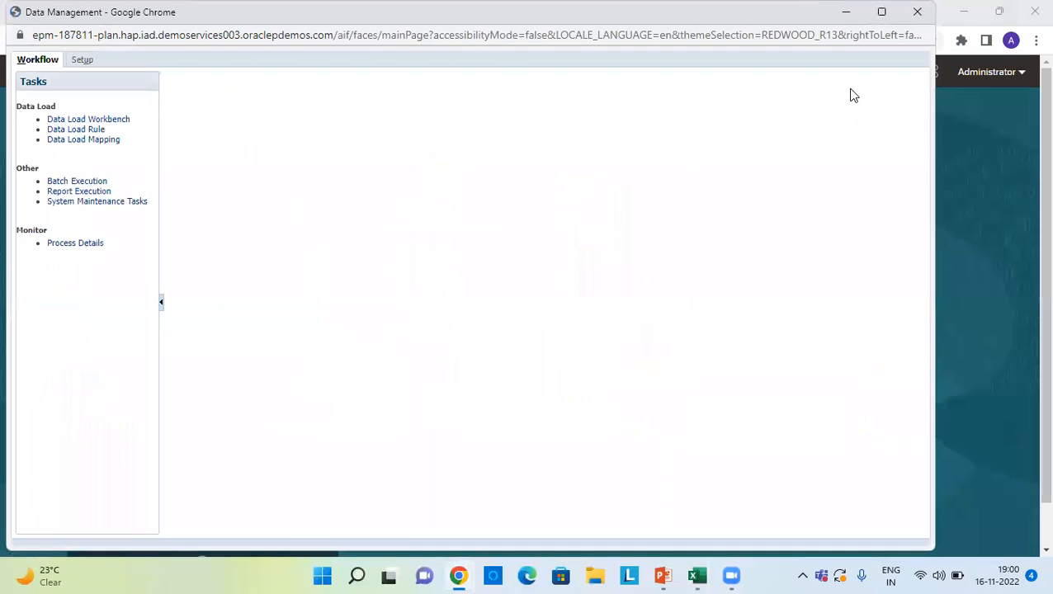
# Open the source system setup and show the details of the File source system.
pyautogui.click(83, 60)
pyautogui.click(88, 191)
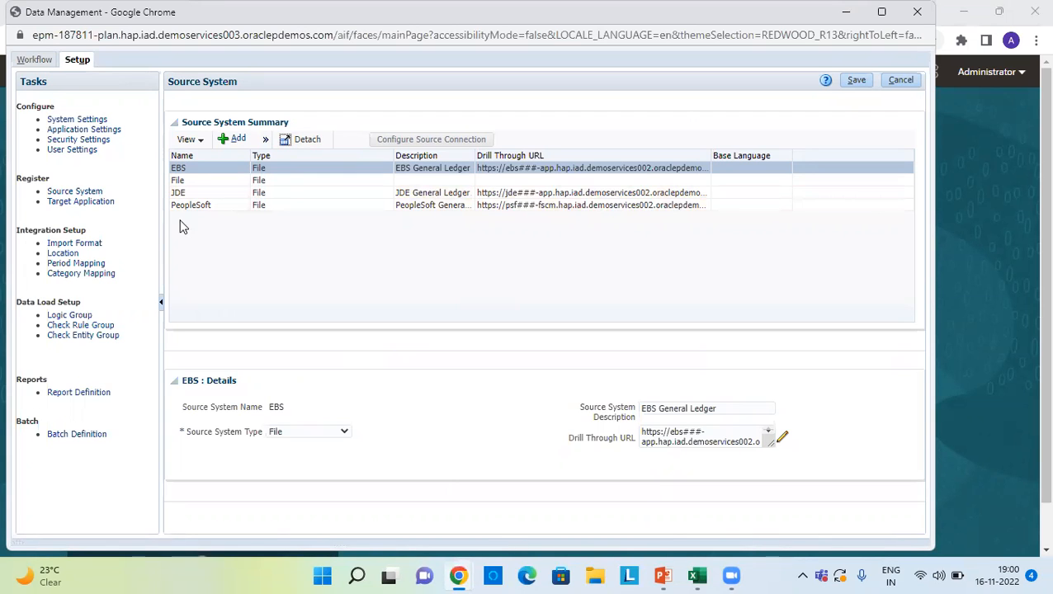
pyautogui.click(199, 181)
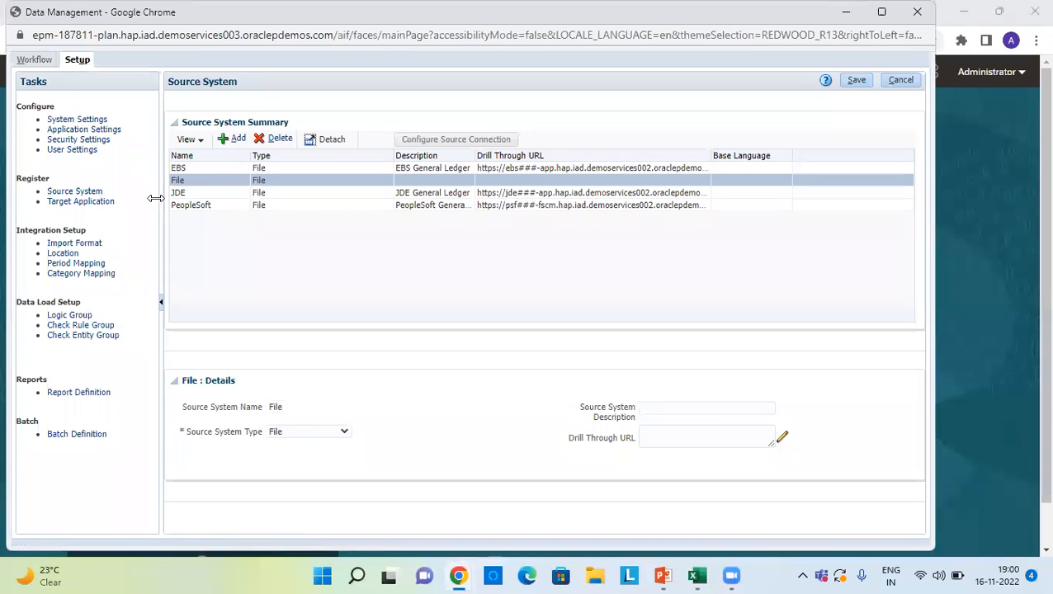
# Open the target application setup and review the dimension details of TBL_Vision.
pyautogui.click(85, 203)
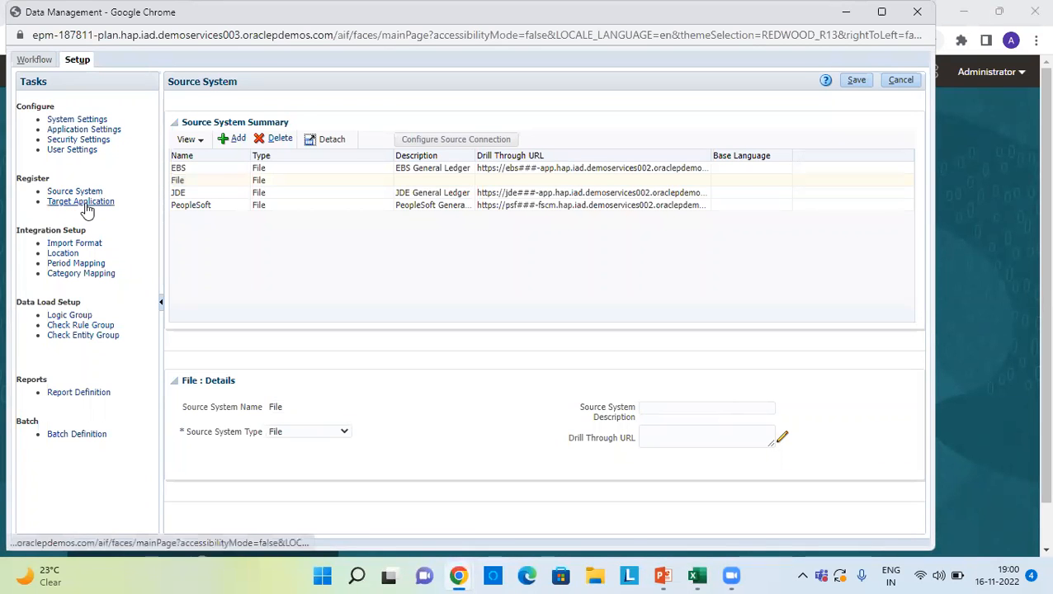
pyautogui.click(280, 206)
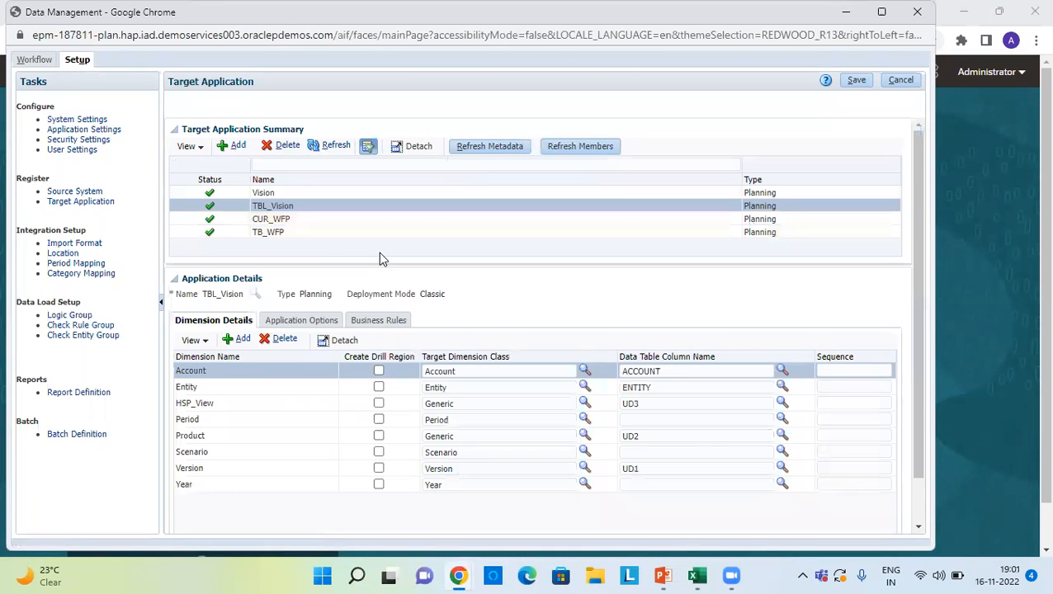
pyautogui.scroll(-1, 380, 259)
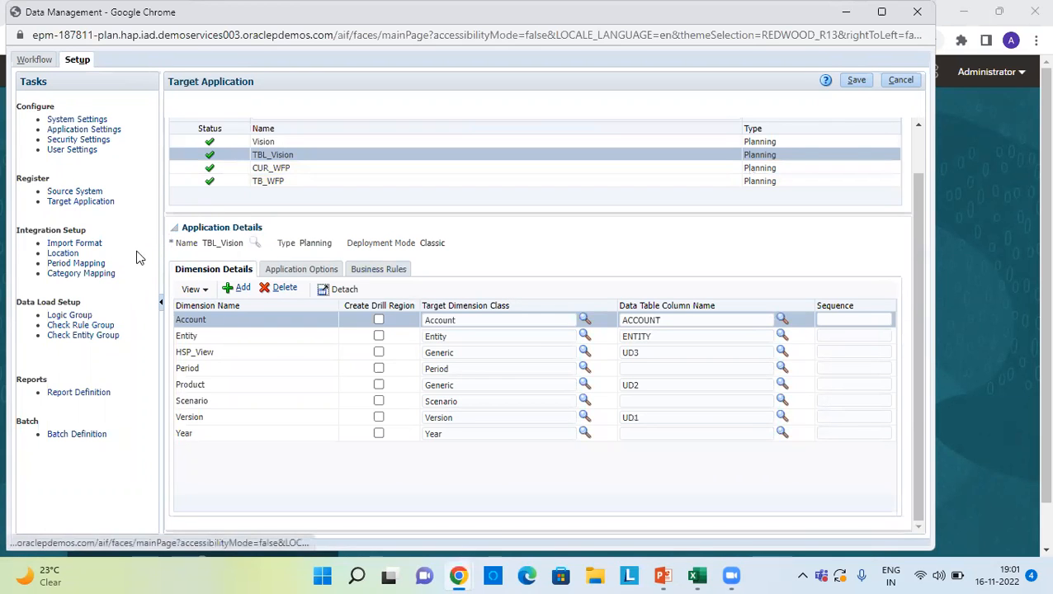
# Open the import format setup, select TBL_IMF and bring up its column mappings.
pyautogui.click(89, 245)
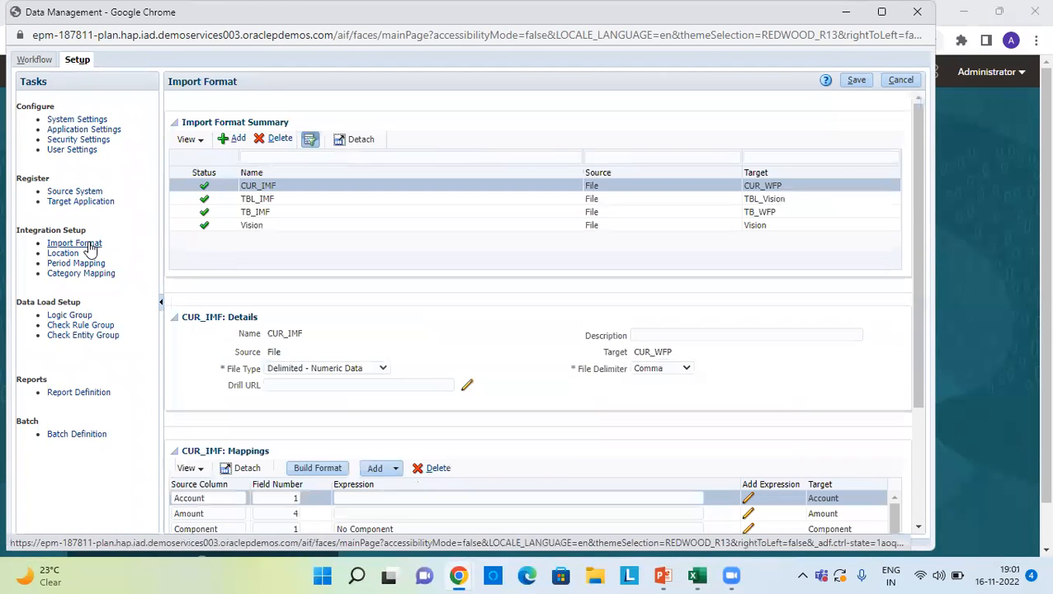
pyautogui.click(261, 199)
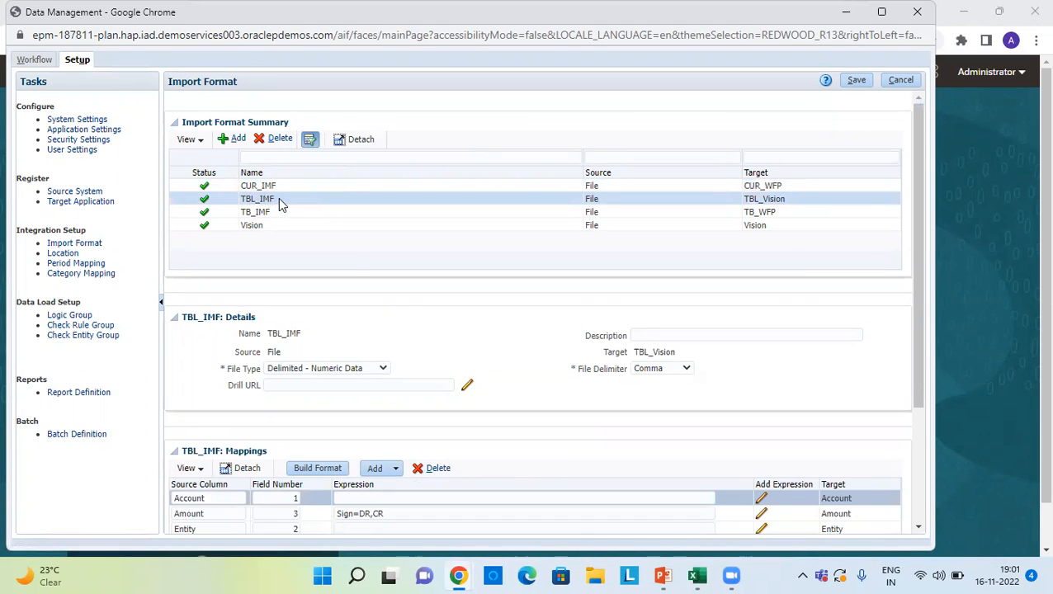
pyautogui.scroll(-3, 351, 257)
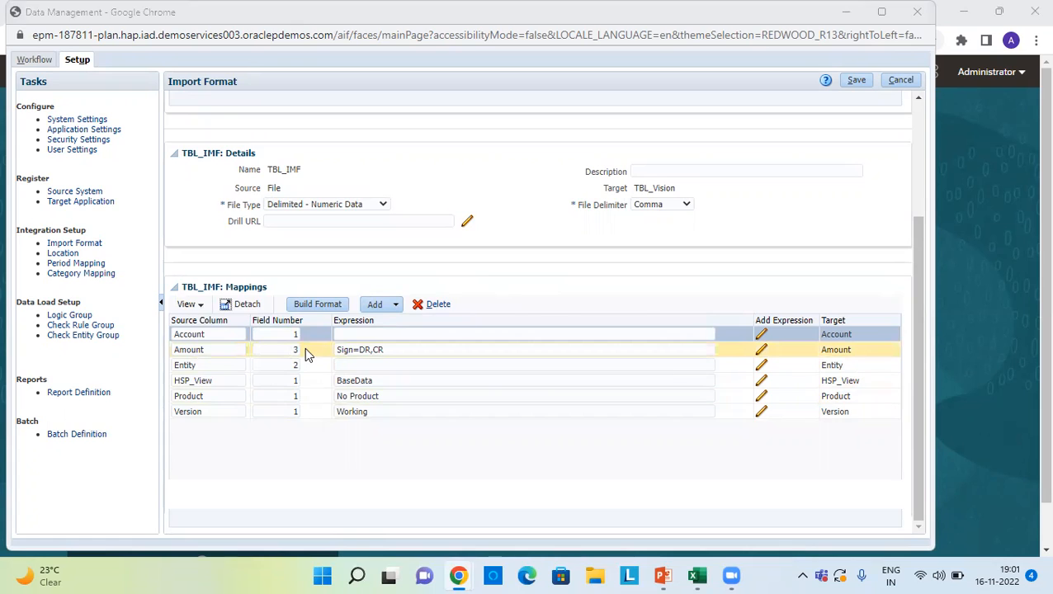
# Check the Dr and Cr suffixes in the Amount column of the Excel trial balance, and return to Data Management.
pyautogui.hotkey('alt', 'Tab')
pyautogui.hotkey('alt', 'Tab')
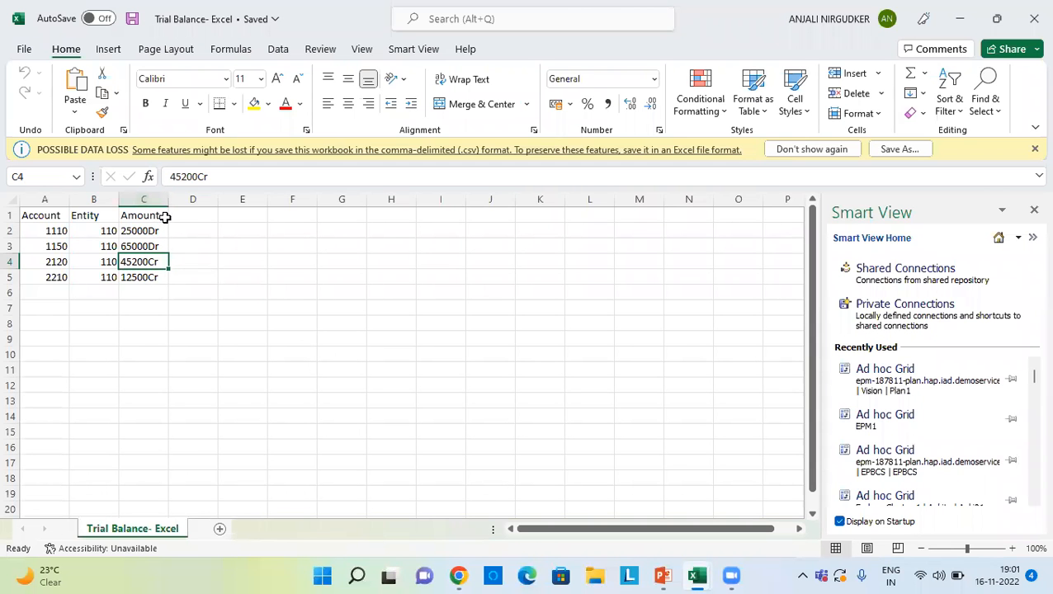
pyautogui.press('Up')
pyautogui.press('Up')
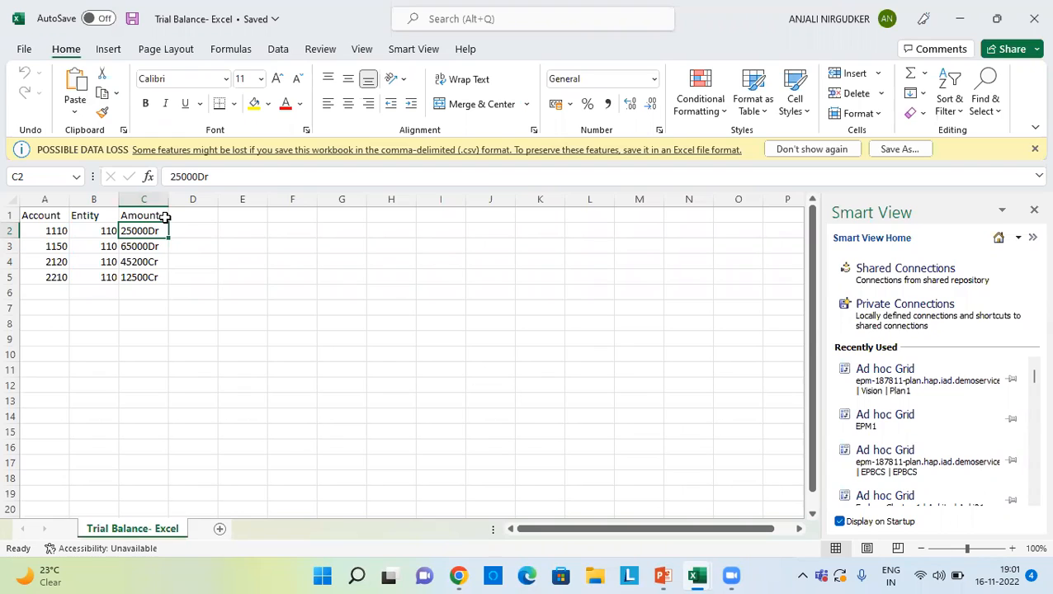
pyautogui.press('Down')
pyautogui.press('Down')
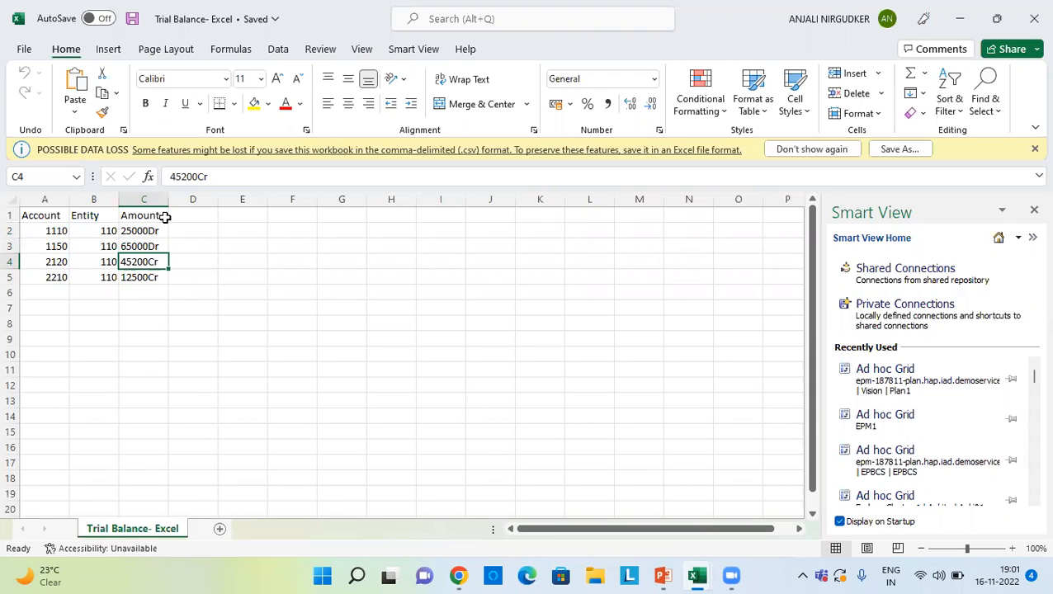
pyautogui.hotkey('alt', 'Tab')
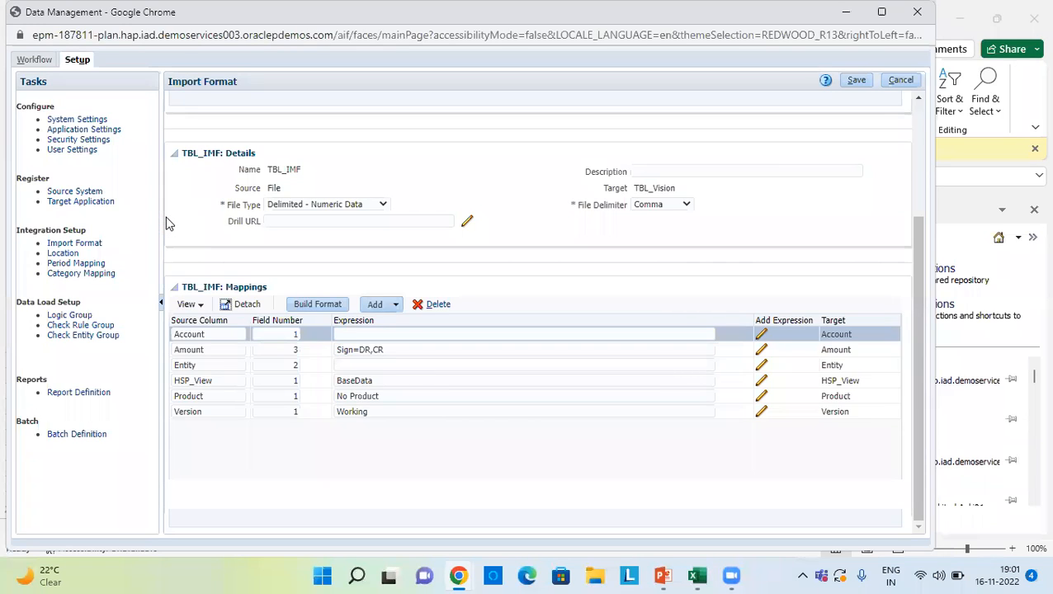
# Add a Sign expression with the value DR,CR to the Amount mapping of the TBL_IMF import format.
pyautogui.click(394, 350)
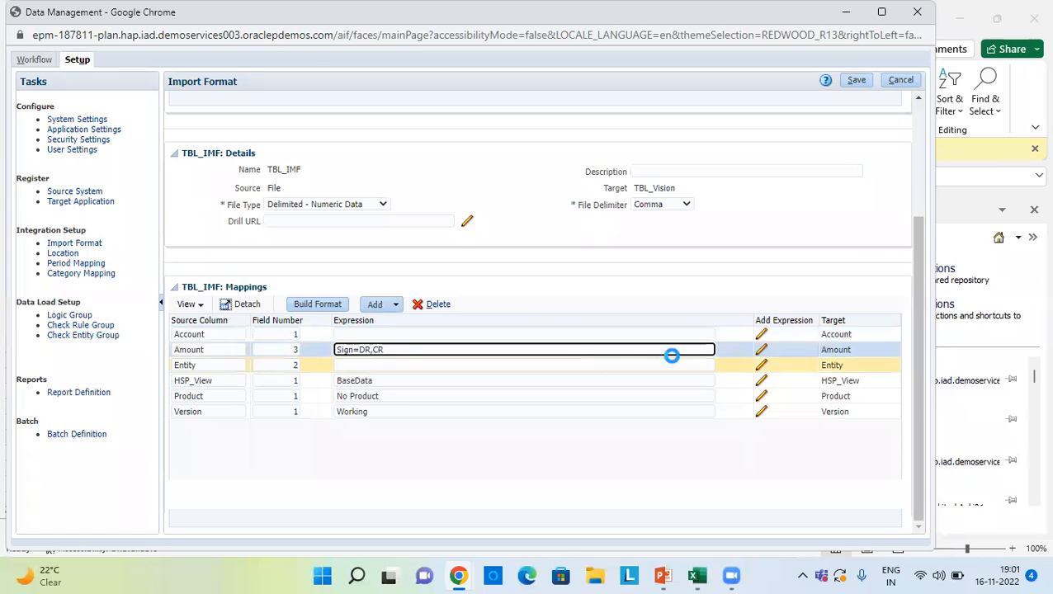
pyautogui.click(760, 349)
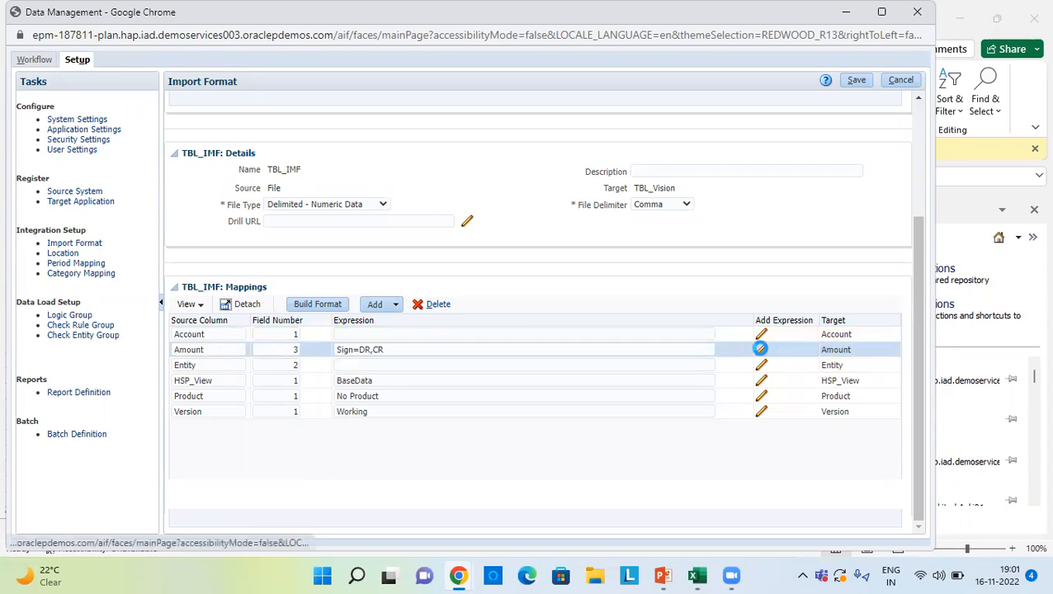
pyautogui.click(379, 287)
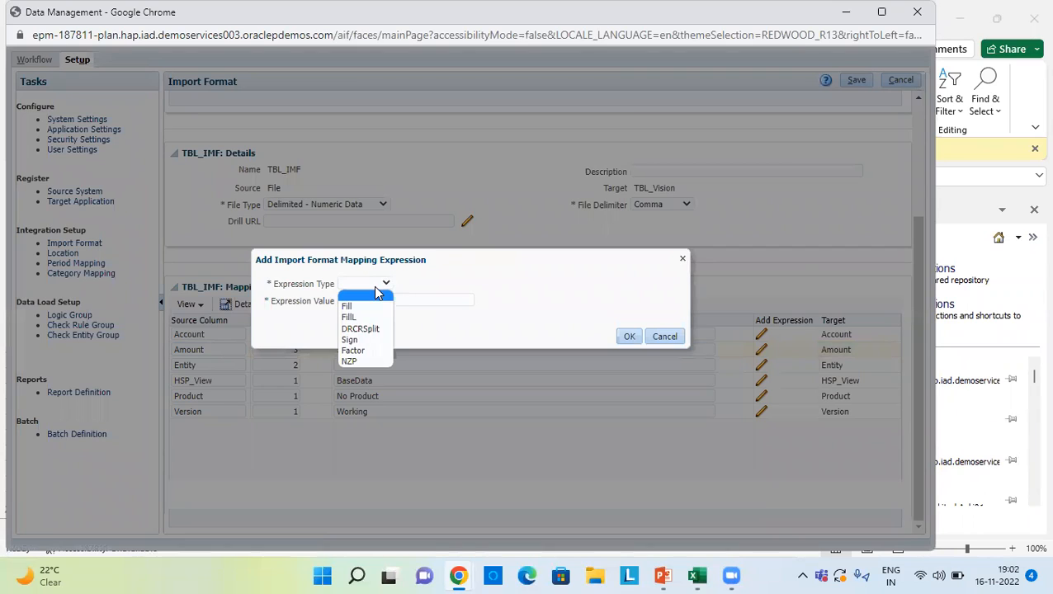
pyautogui.click(363, 340)
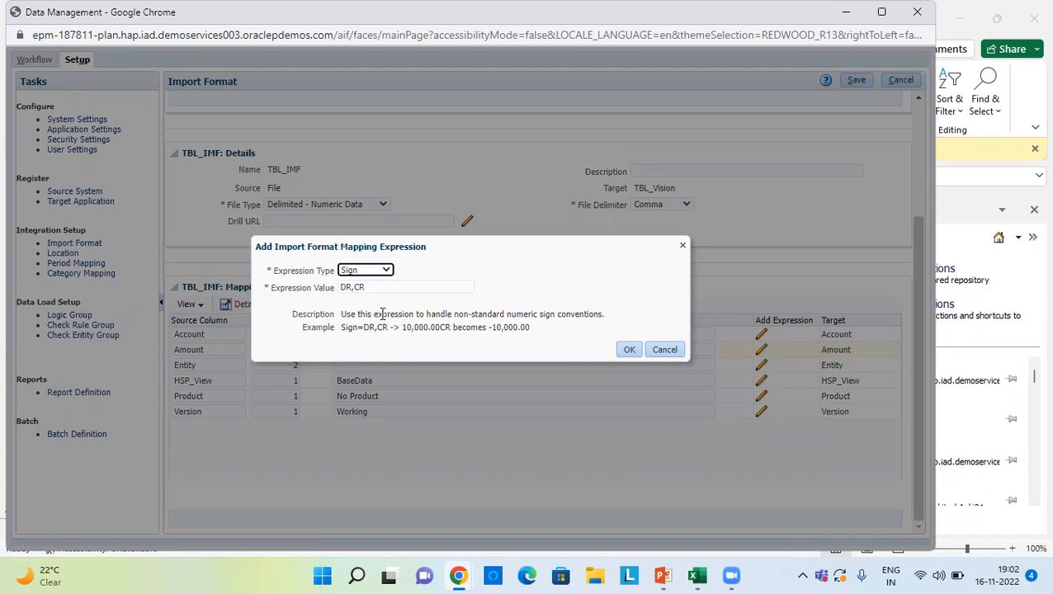
pyautogui.click(637, 354)
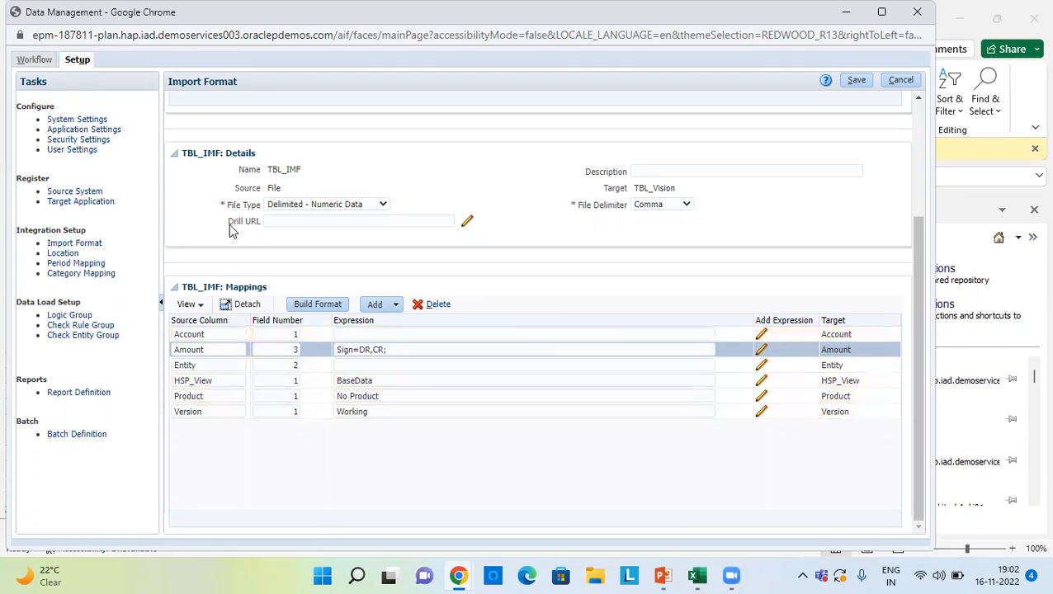
# Open the location setup, review the details of TBL_LOC and save the location.
pyautogui.click(56, 255)
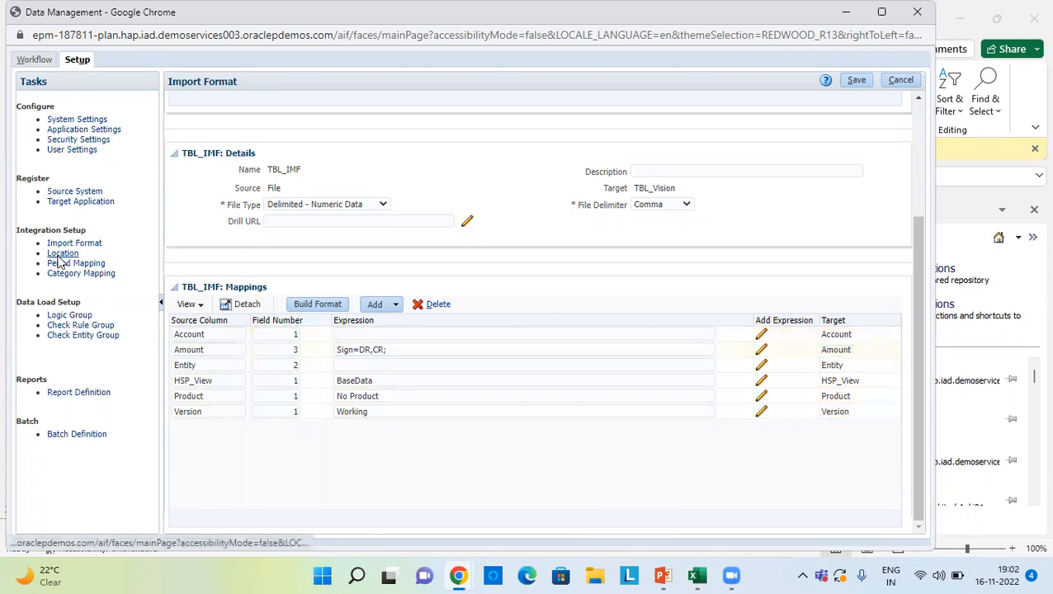
pyautogui.click(206, 217)
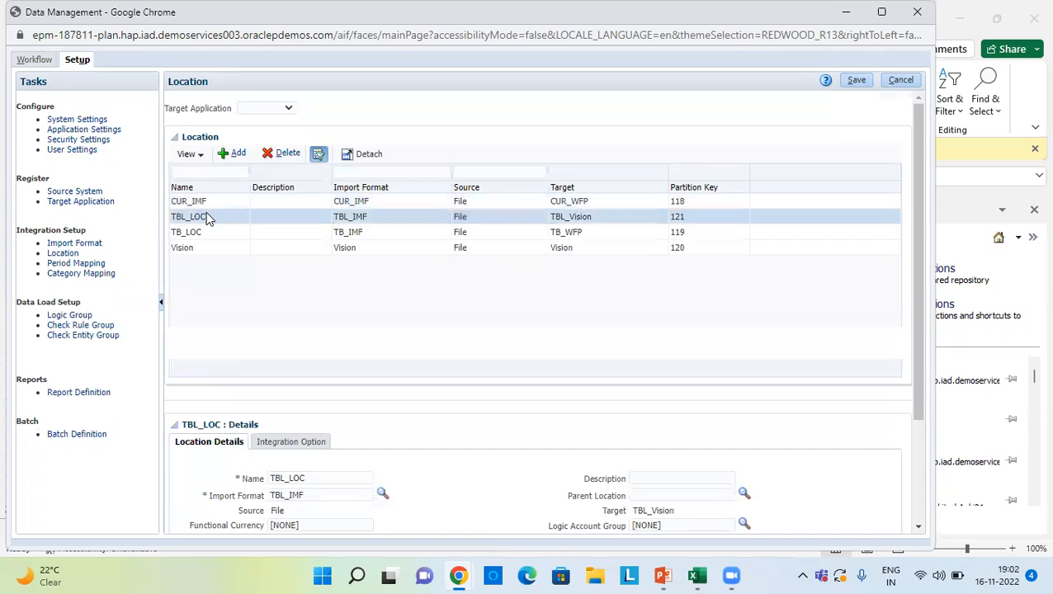
pyautogui.scroll(-3, 252, 276)
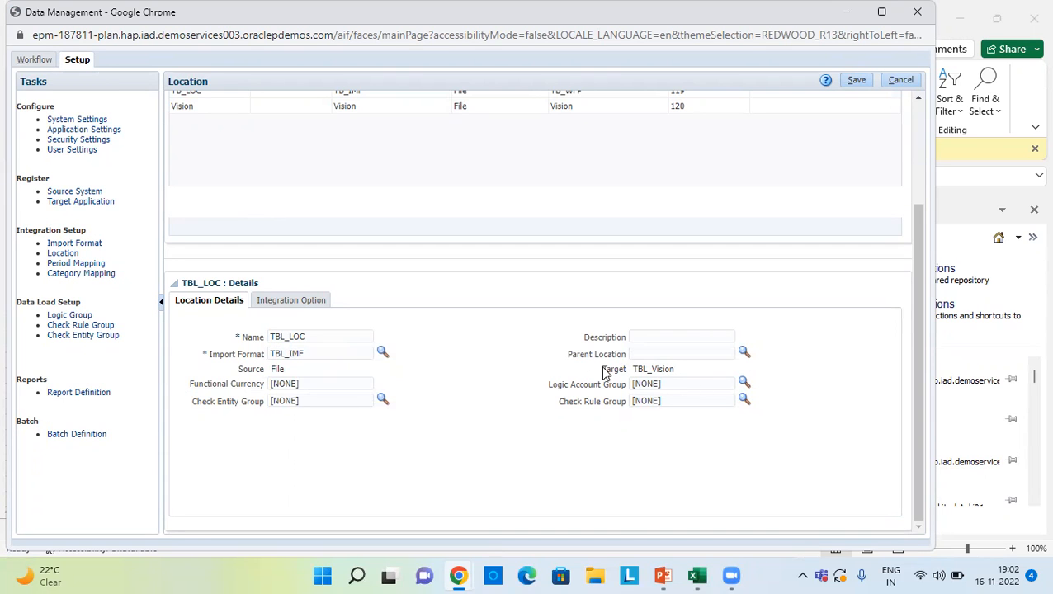
pyautogui.scroll(1, 604, 373)
pyautogui.click(856, 80)
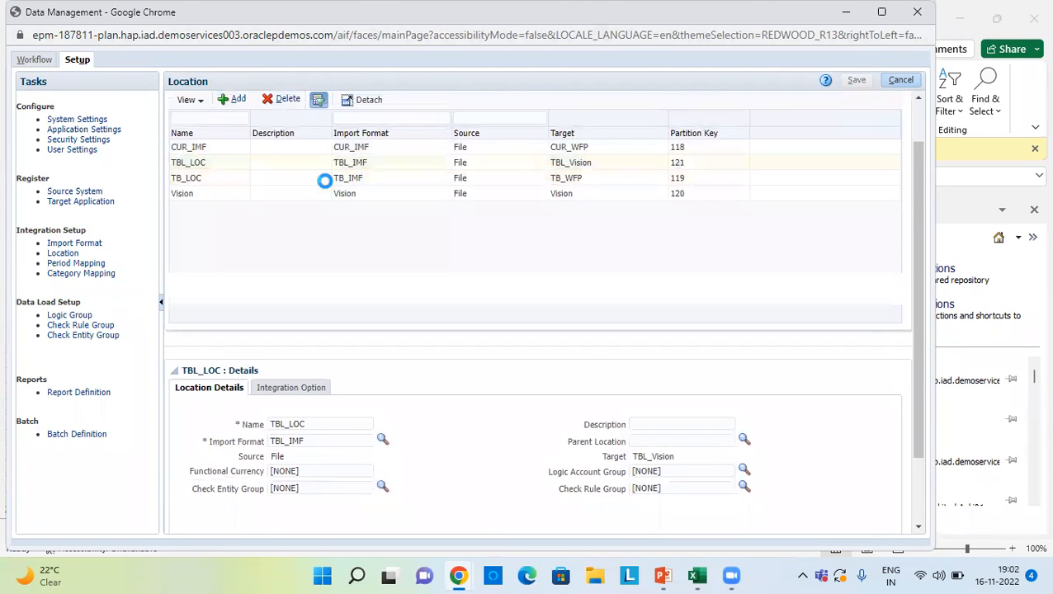
# Open the data load mapping in the workflow and set its point of view to location TBL_LOC and period Jan-21.
pyautogui.click(37, 63)
pyautogui.click(63, 139)
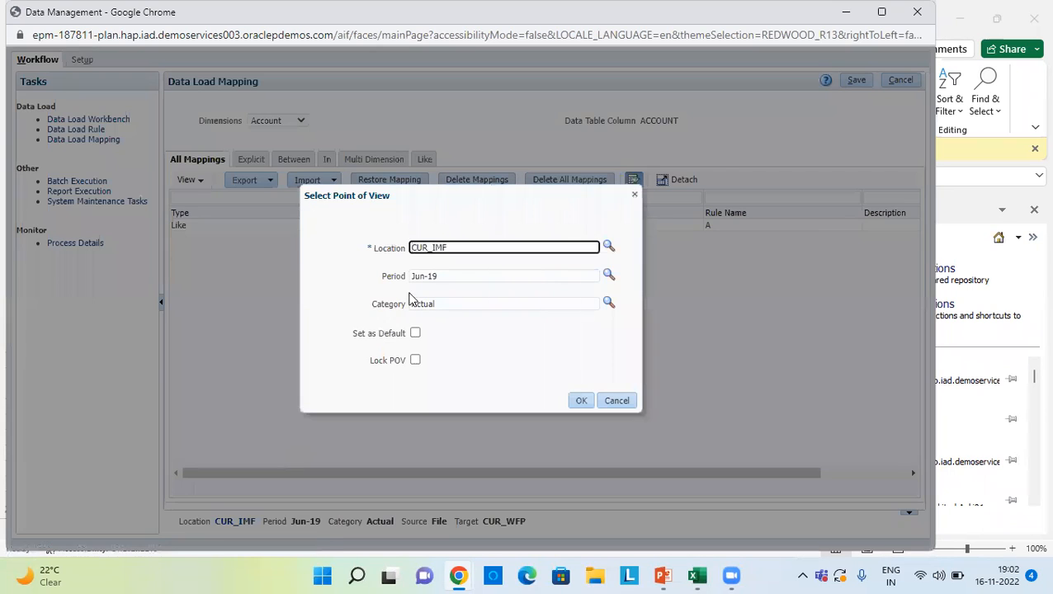
pyautogui.click(607, 246)
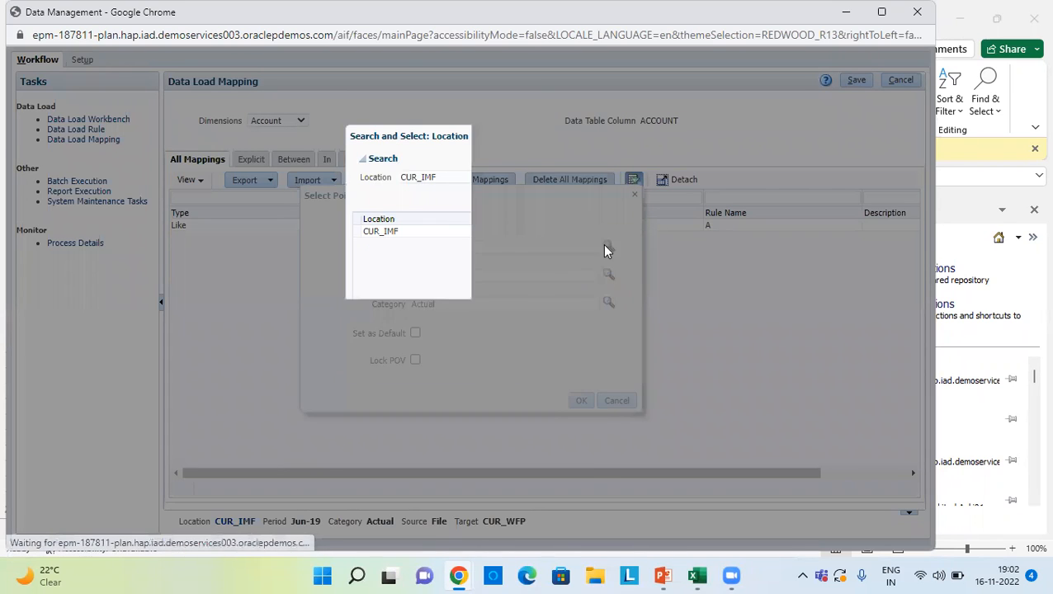
pyautogui.click(573, 200)
pyautogui.click(542, 201)
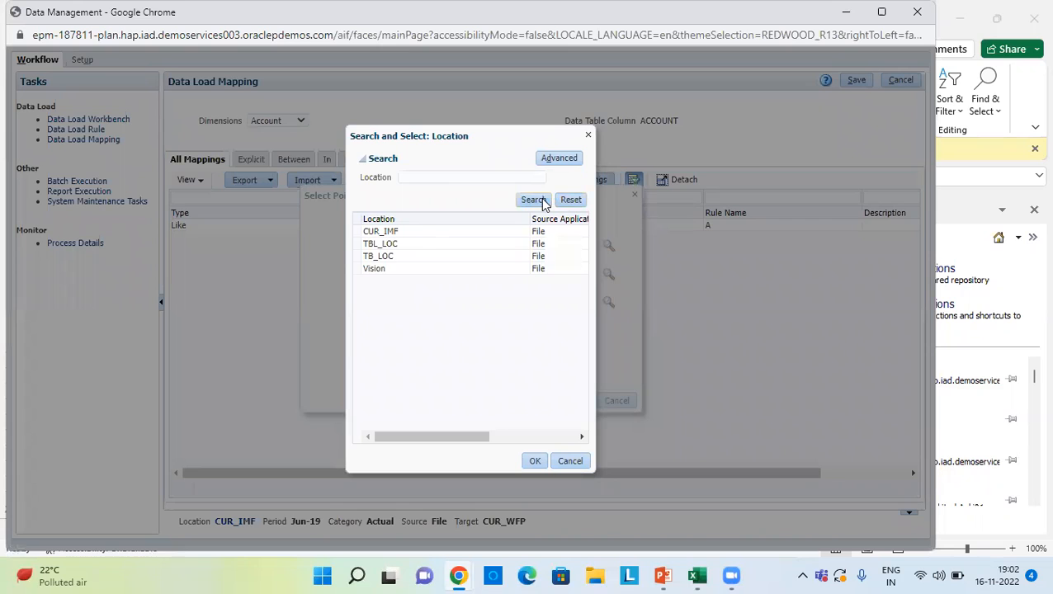
pyautogui.click(397, 245)
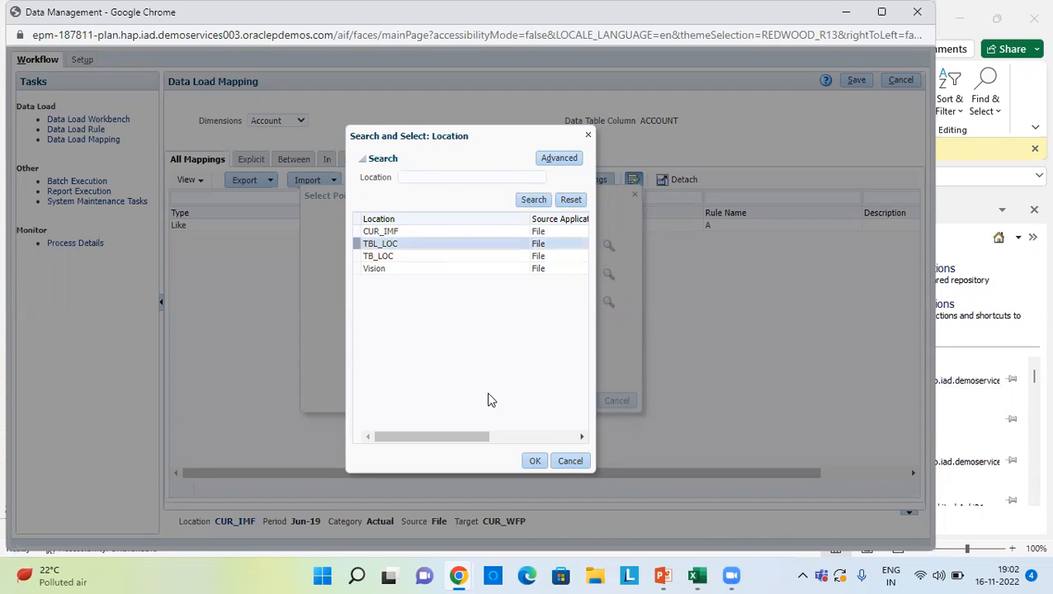
pyautogui.click(537, 460)
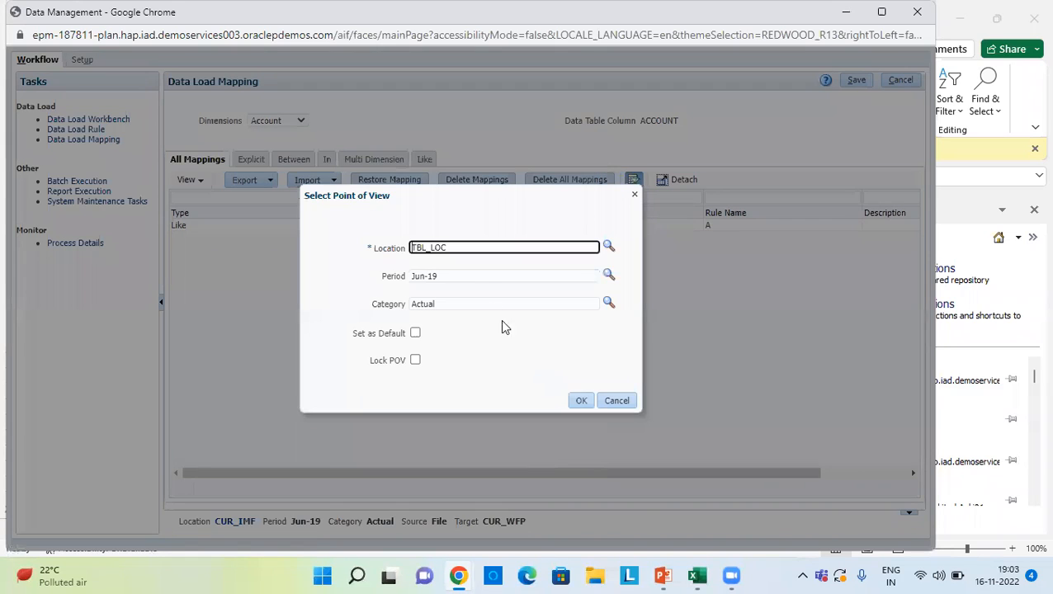
pyautogui.press('Tab')
pyautogui.write('Ja')
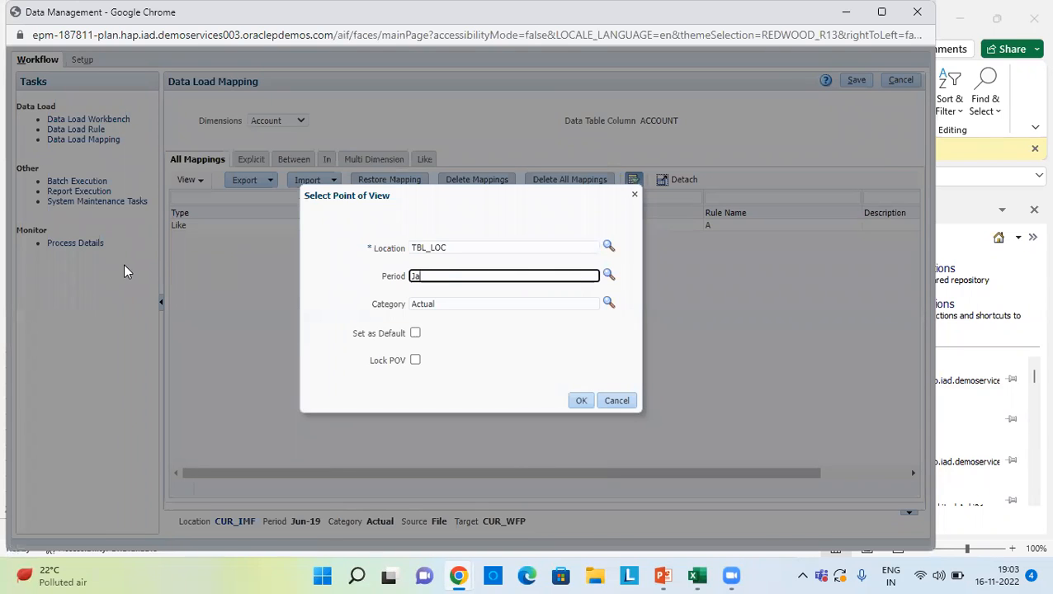
pyautogui.write('n-21')
pyautogui.click(581, 400)
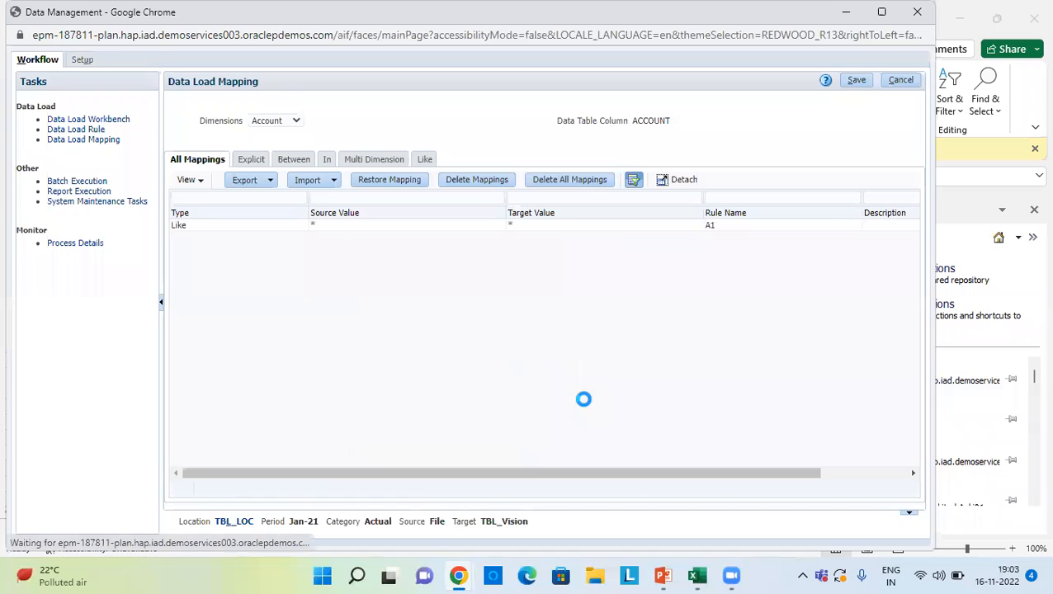
# Review the data load mappings of the dimensions from Account through Data, Entity and HSP_View to Version.
pyautogui.click(290, 121)
pyautogui.click(291, 121)
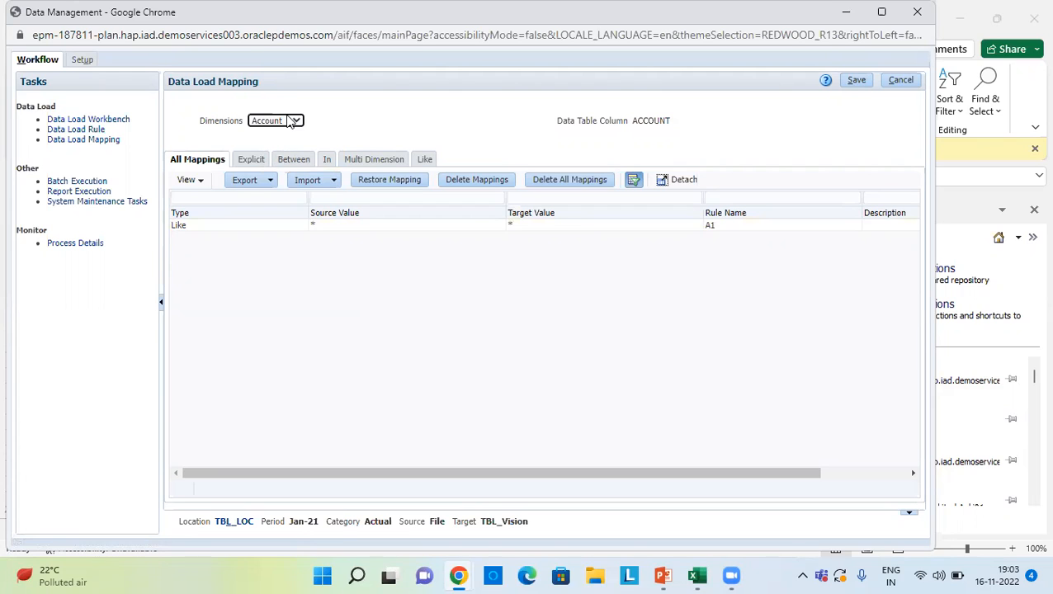
pyautogui.press('Down')
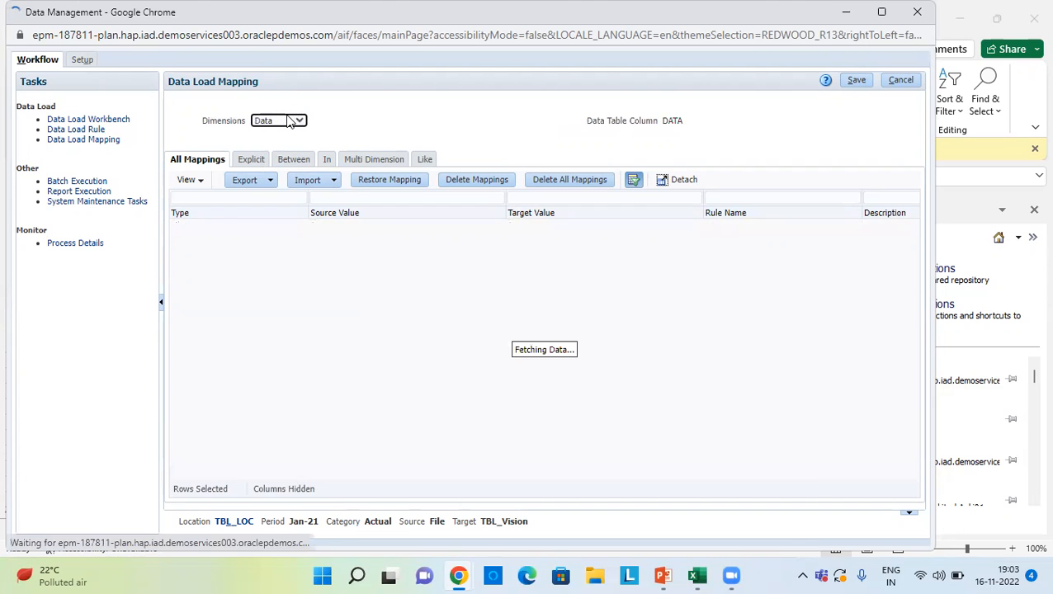
pyautogui.press('Down')
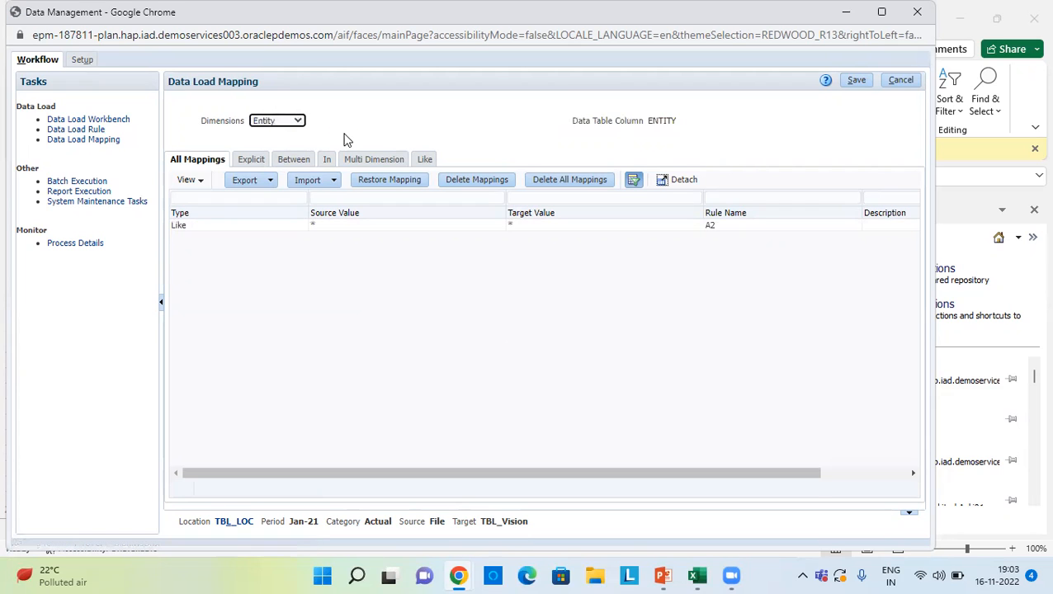
pyautogui.press('Down')
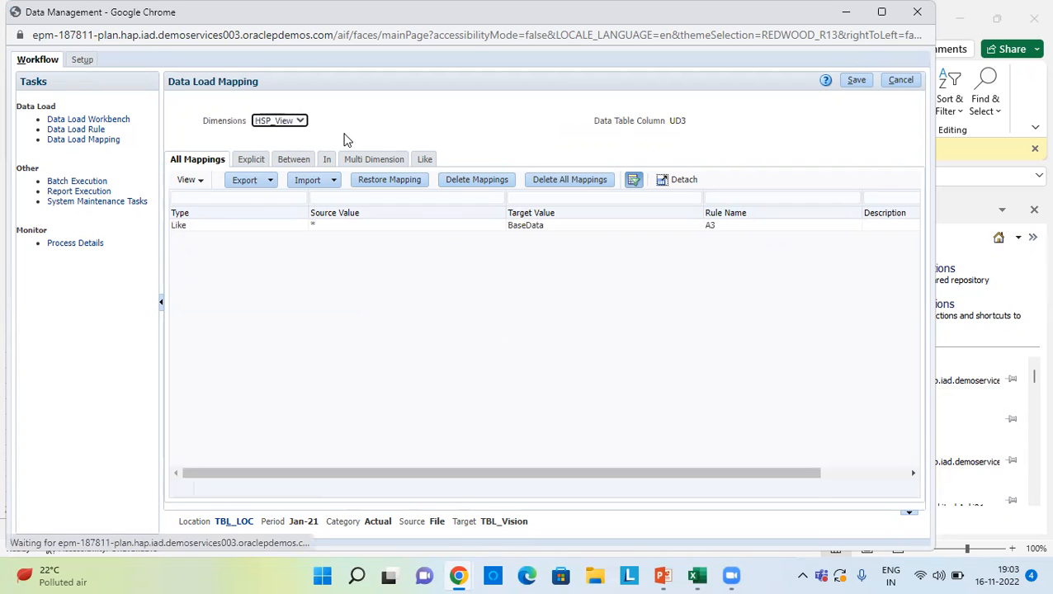
pyautogui.press('Down')
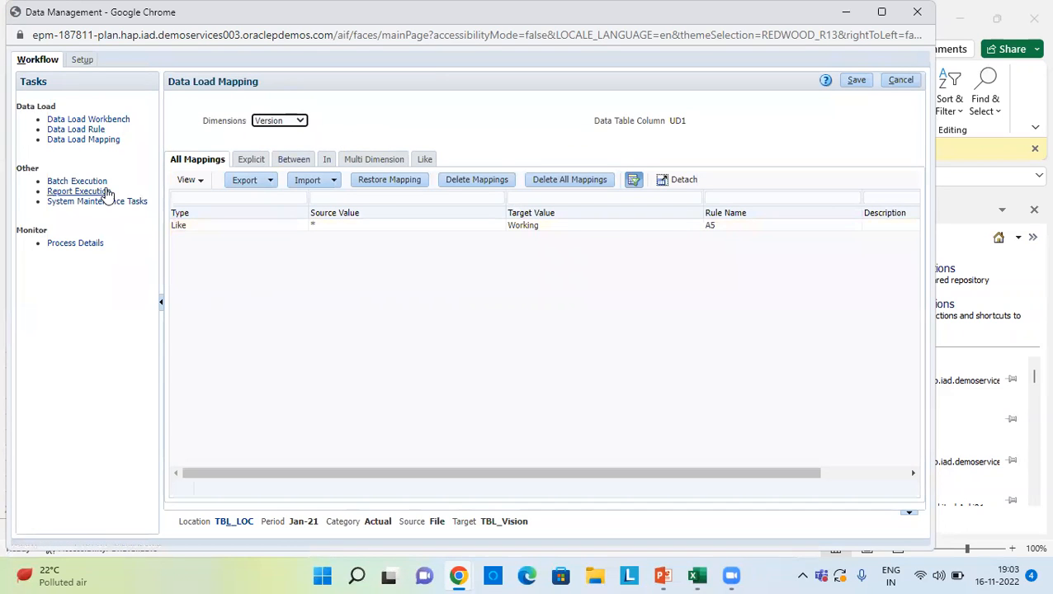
# Open the TBL_LOC data load rule, check the selection of Trial Balance- Excel.csv as its source file and save the rule.
pyautogui.click(90, 130)
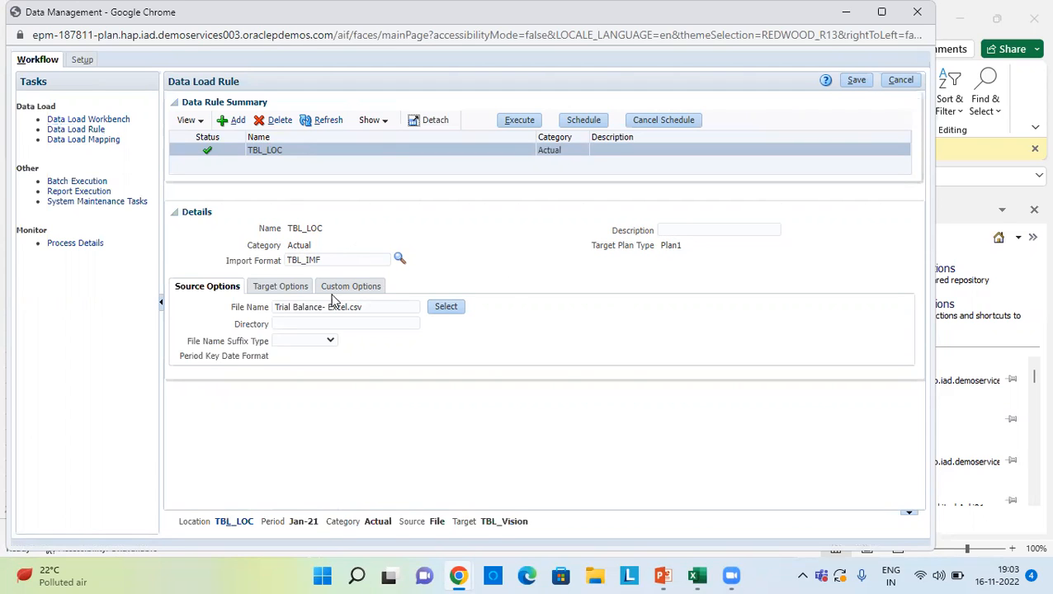
pyautogui.click(443, 307)
pyautogui.click(627, 446)
pyautogui.click(865, 80)
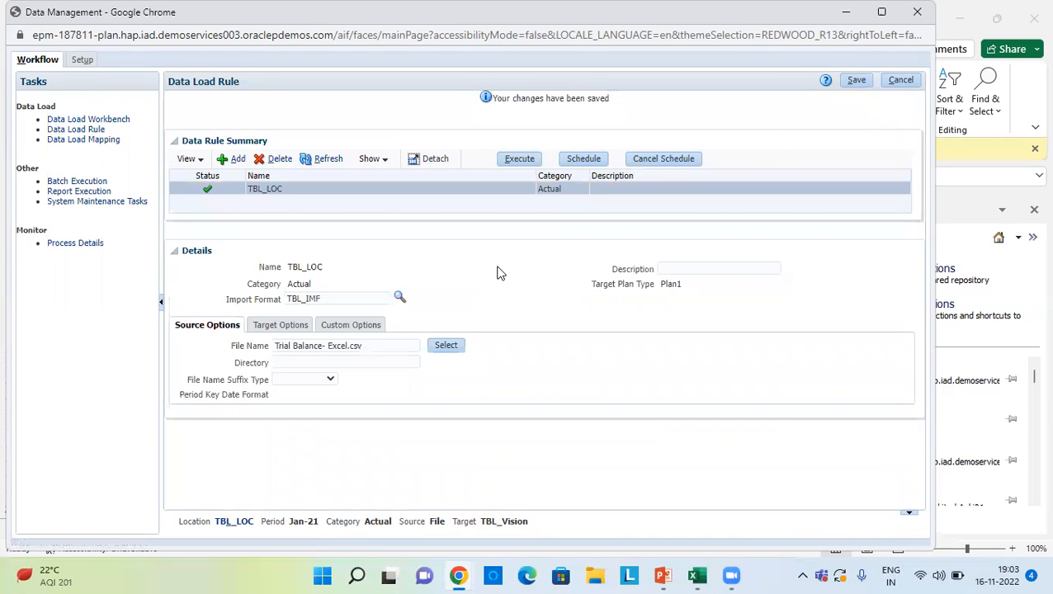
# Review the import mode and export mode choices for executing the TBL_LOC rule, and leave without running it.
pyautogui.click(532, 159)
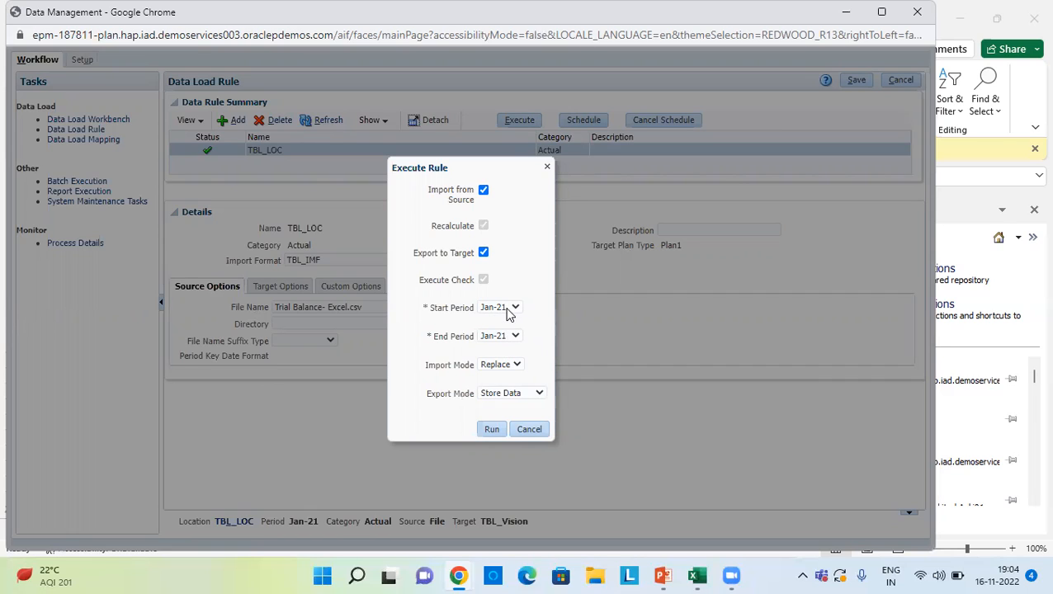
pyautogui.click(507, 368)
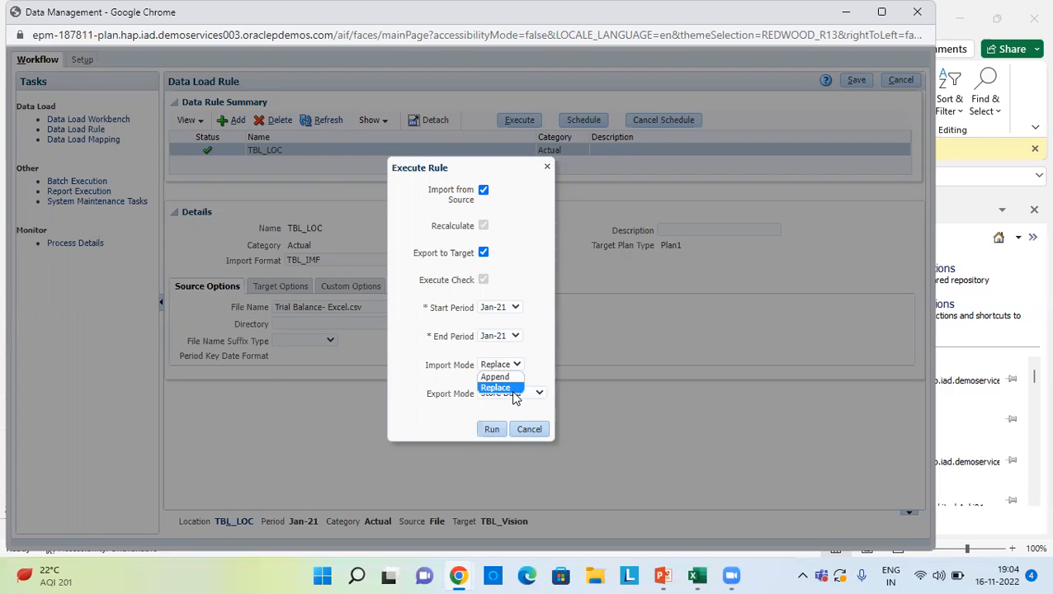
pyautogui.click(513, 388)
pyautogui.click(512, 393)
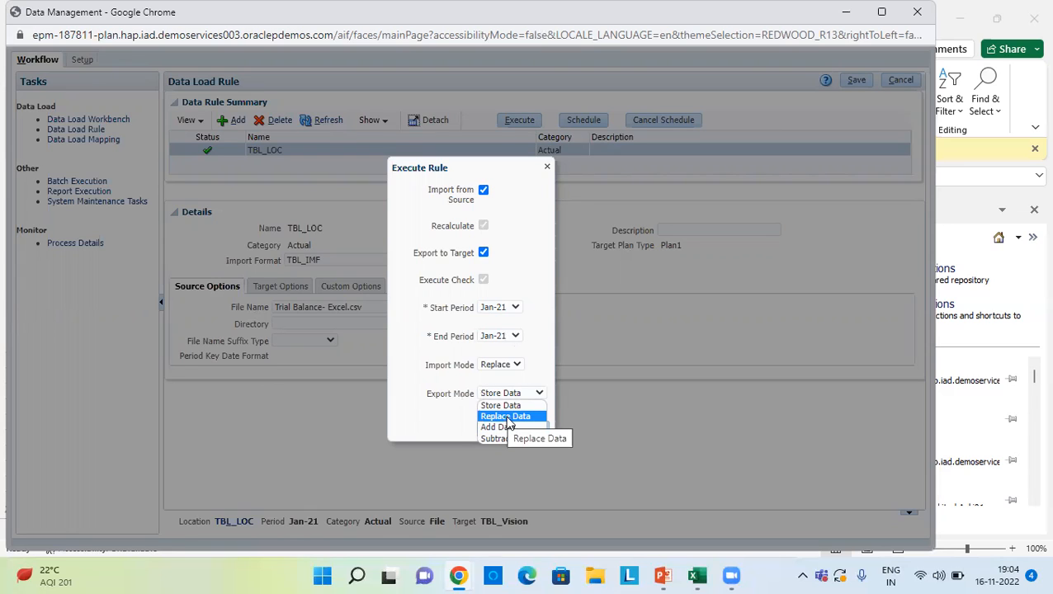
pyautogui.click(537, 393)
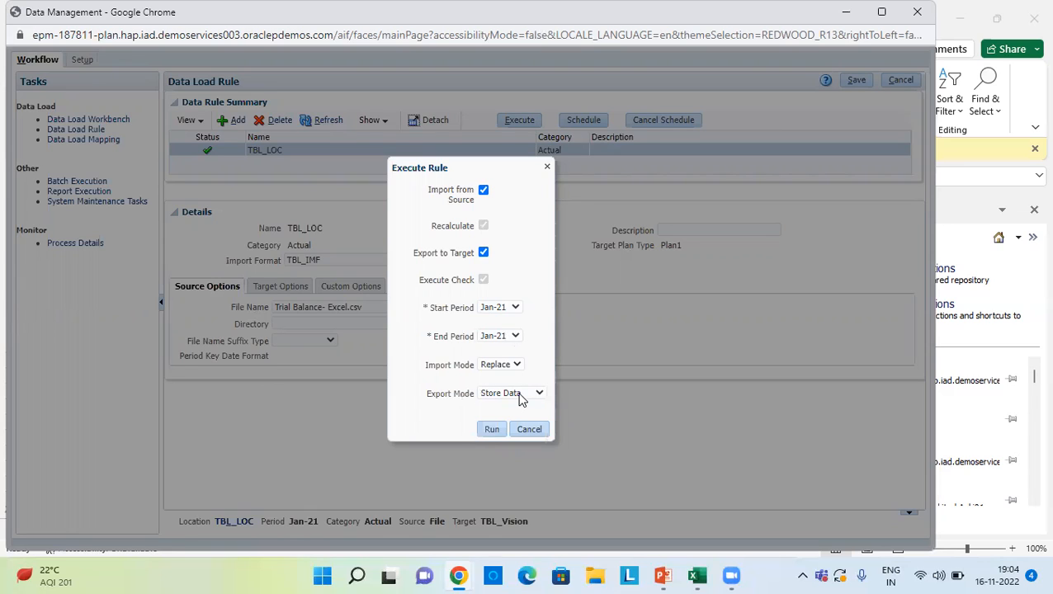
pyautogui.click(529, 429)
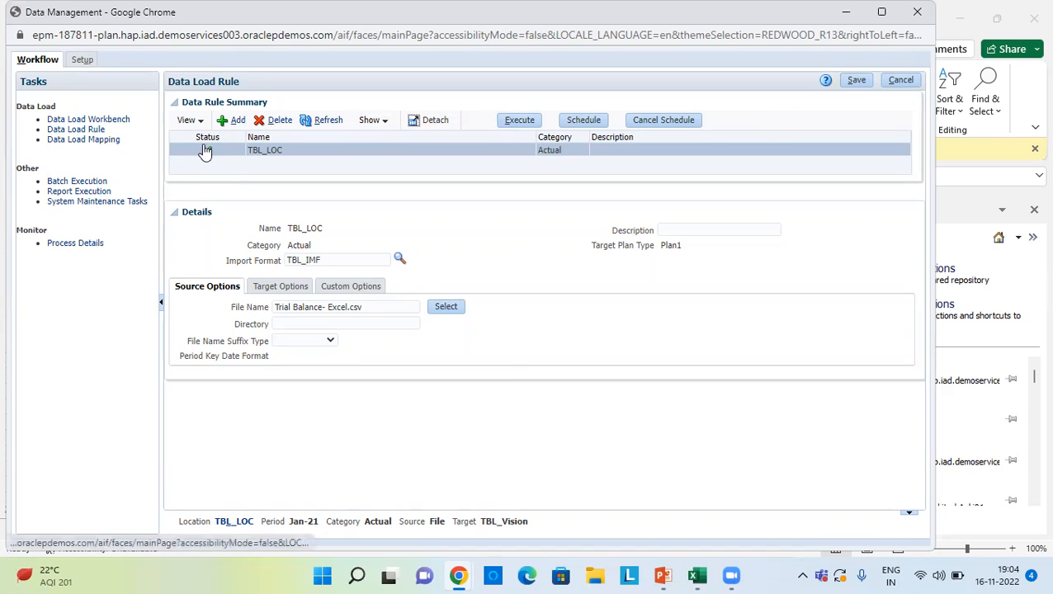
# Open the data load workbench and examine the Amount and Source Amount columns of the loaded trial balance records.
pyautogui.click(111, 119)
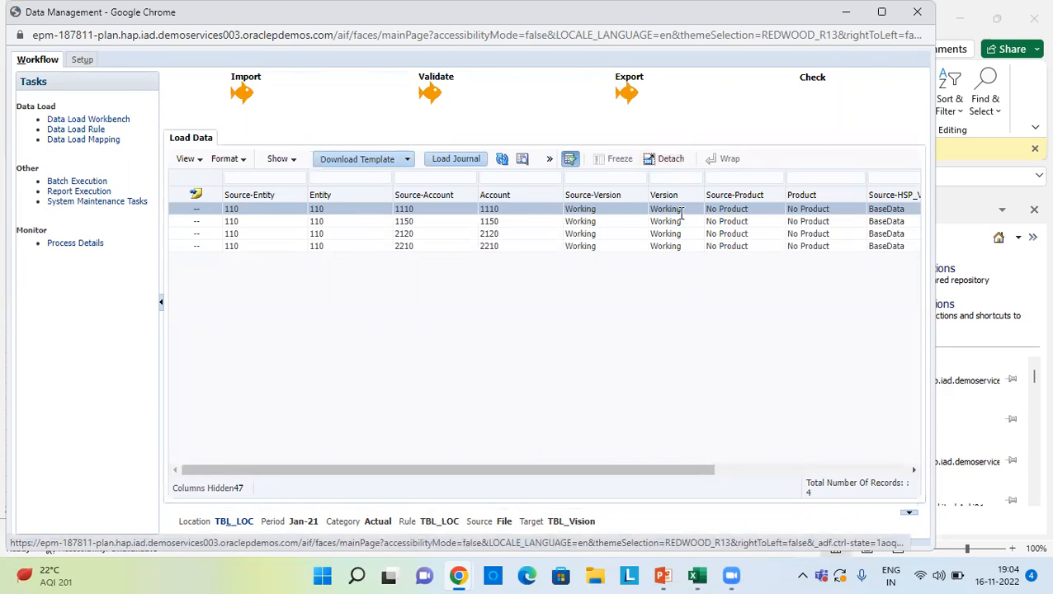
pyautogui.hscroll(5, 680, 212)
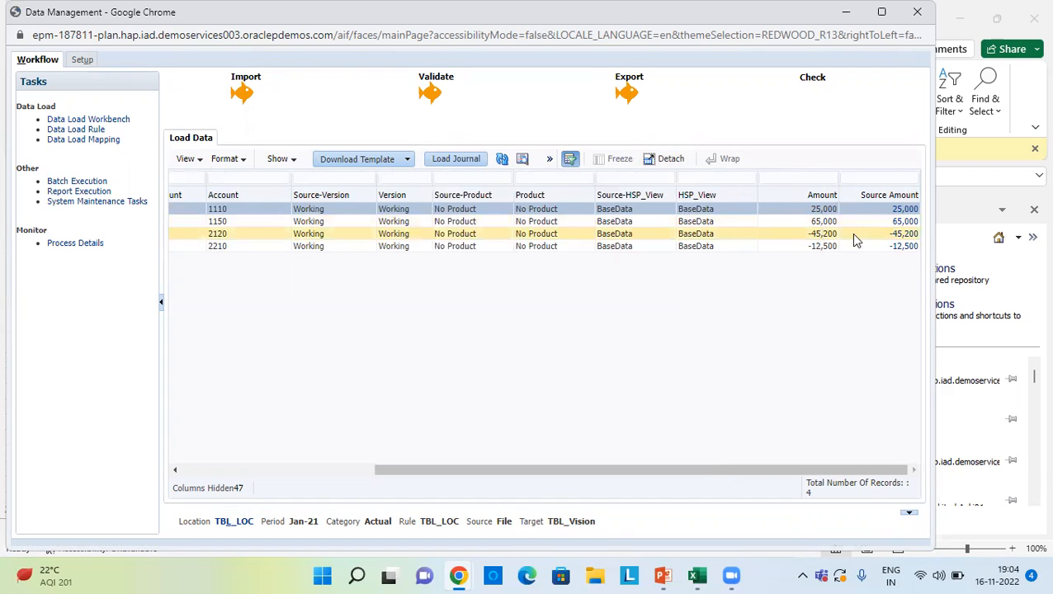
pyautogui.hscroll(-3, 755, 249)
pyautogui.hscroll(3, 755, 248)
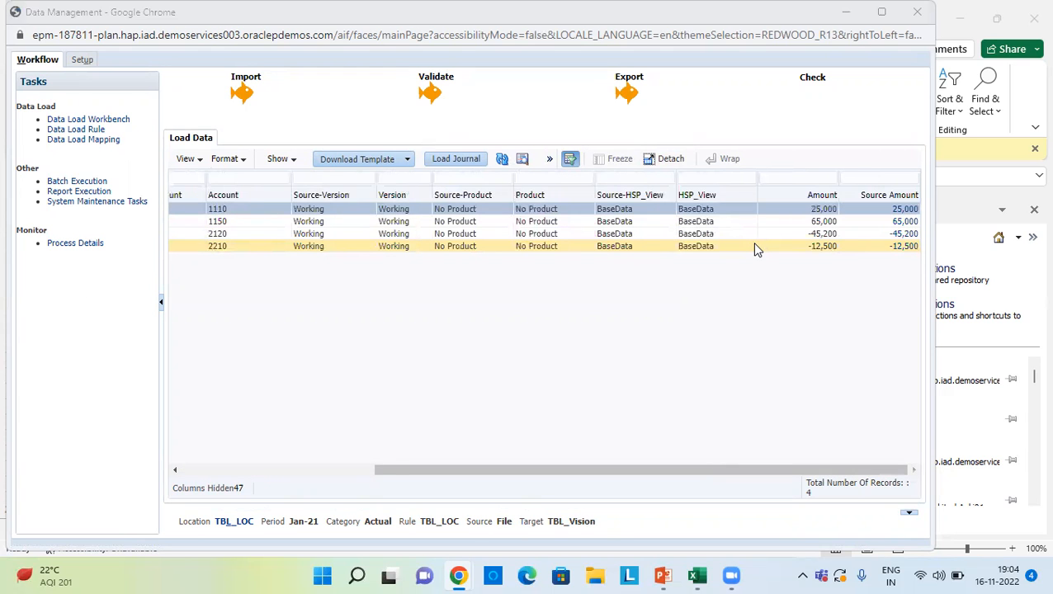
# Switch to Excel and compare the Dr/Cr amounts in the trial balance file with the Planning ad hoc grid in Book3.
pyautogui.press('super+Tab')
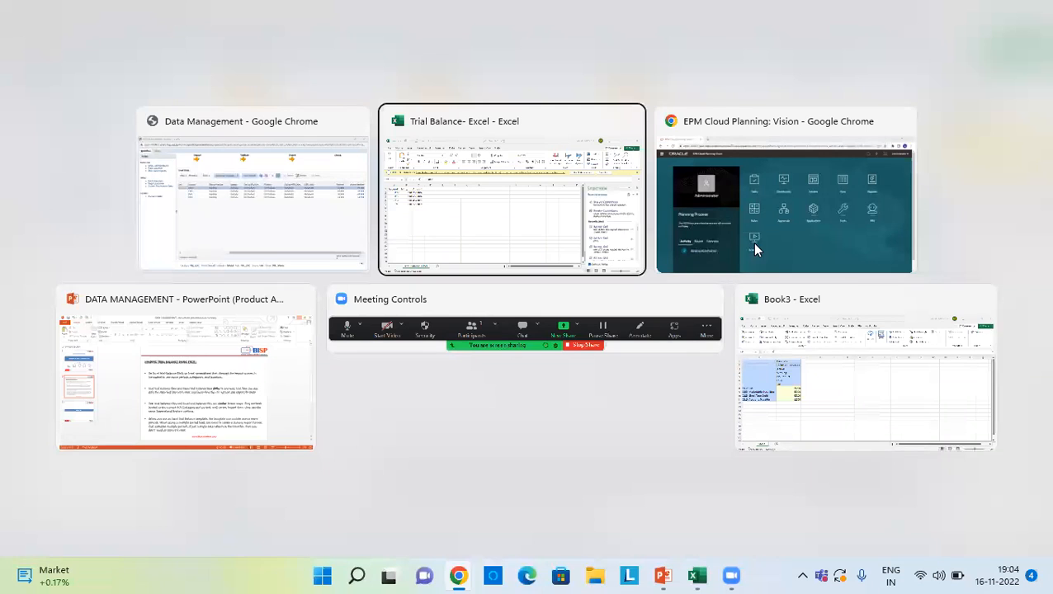
pyautogui.press('Return')
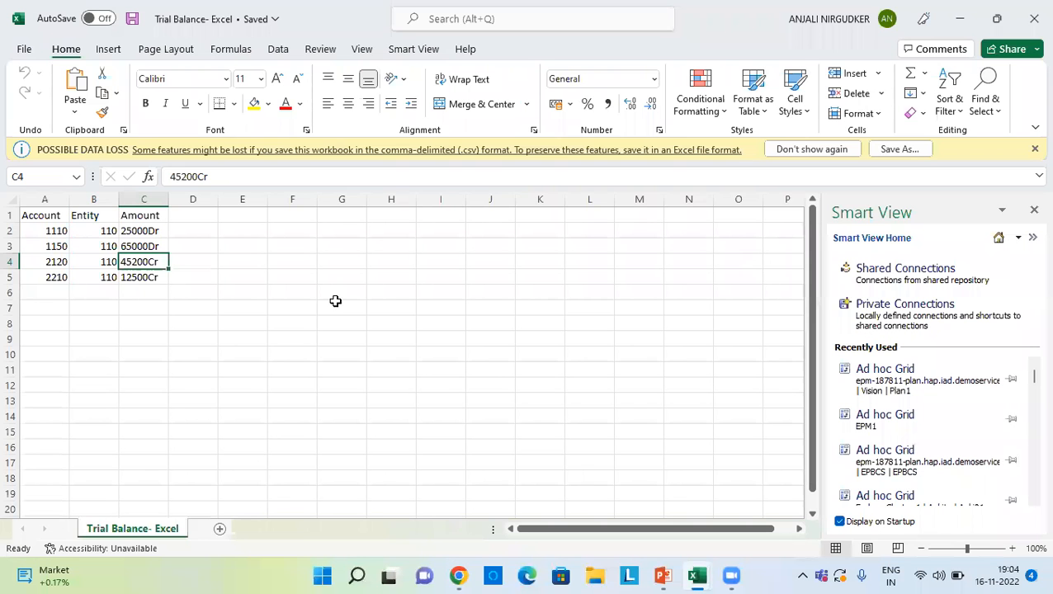
pyautogui.press('super+Tab')
pyautogui.press('Down')
pyautogui.press('Right')
pyautogui.press('Right')
pyautogui.press('Return')
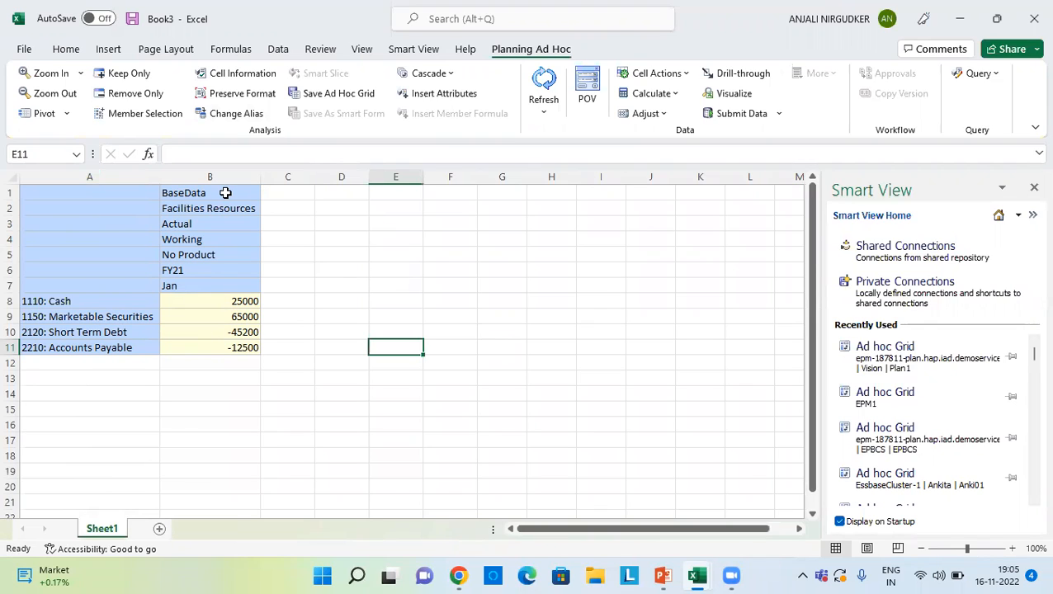
# Switch to the DATA MANAGEMENT presentation in PowerPoint to view the slide on loading trial balance using Excel.
pyautogui.hotkey('alt', 'Tab')
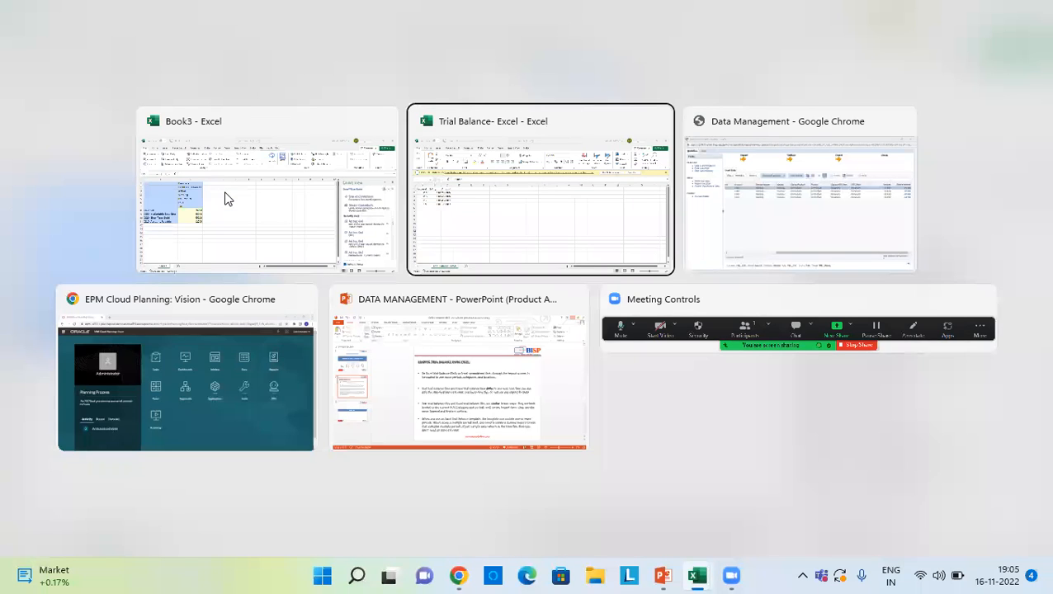
pyautogui.hotkey('alt', 'Tab')
pyautogui.hotkey('alt', 'Tab')
pyautogui.hotkey('alt', 'Tab')
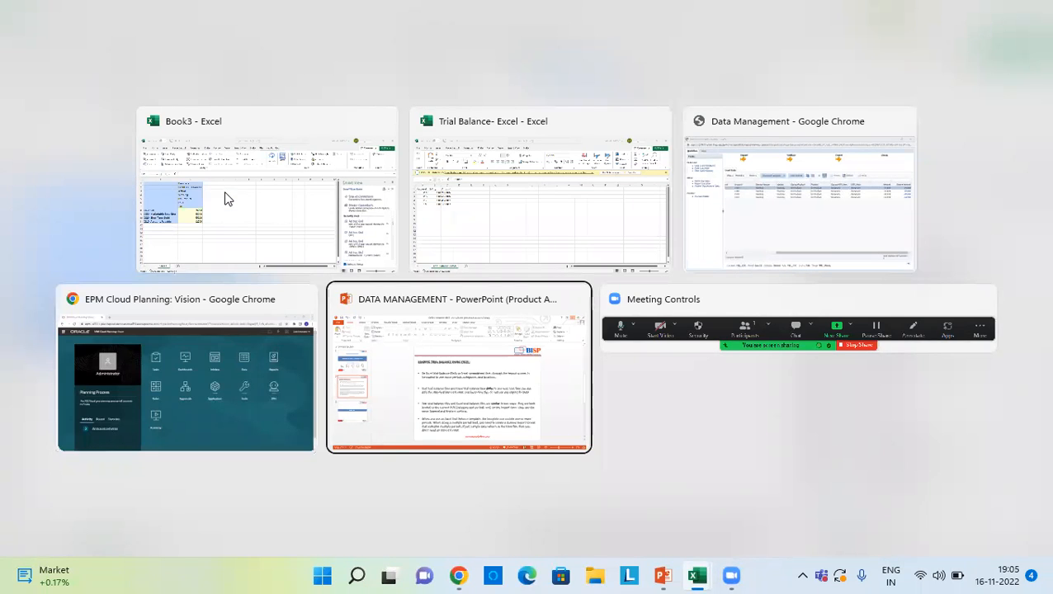
pyautogui.hotkey('alt', 'Tab')
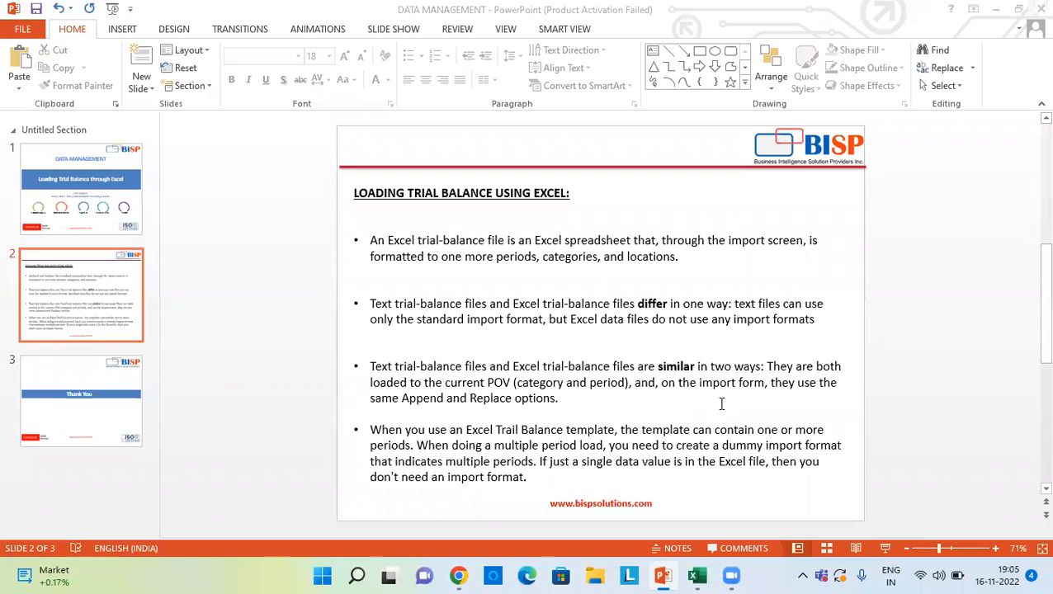